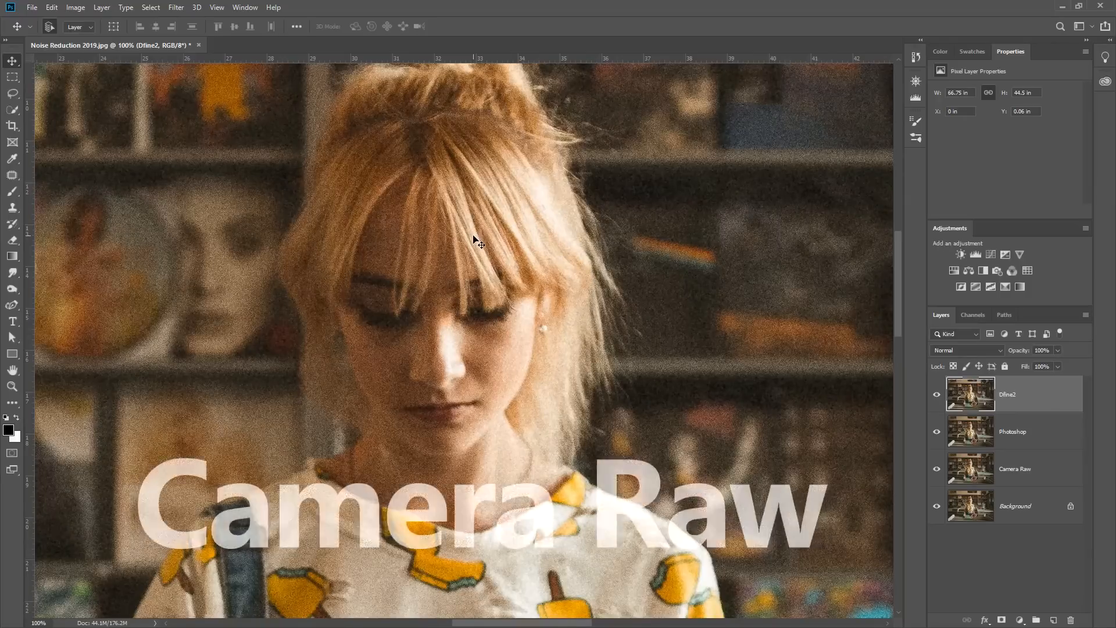
Hide the Dfine2 and Photoshop layers and select the Camera Raw layer
{"action": "left_click", "coordinate": [937, 397]}
{"action": "left_click", "coordinate": [935, 432]}
{"action": "left_click", "coordinate": [994, 471]}
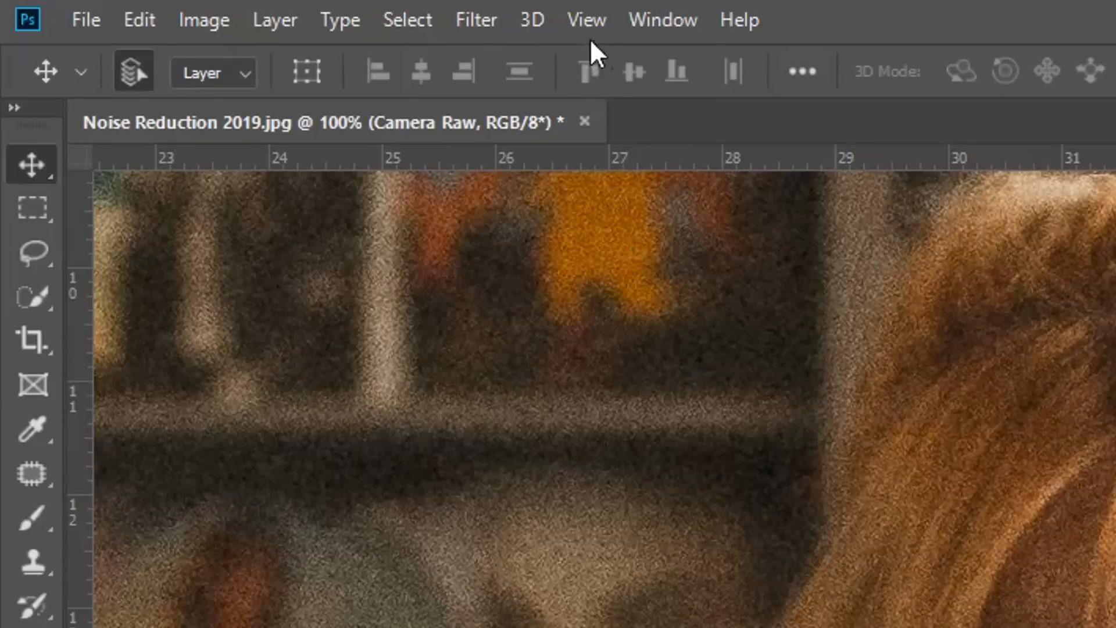
Open the Camera Raw Filter's Detail settings and compare before and after side by side on the woman's face
{"action": "left_click", "coordinate": [484, 26]}
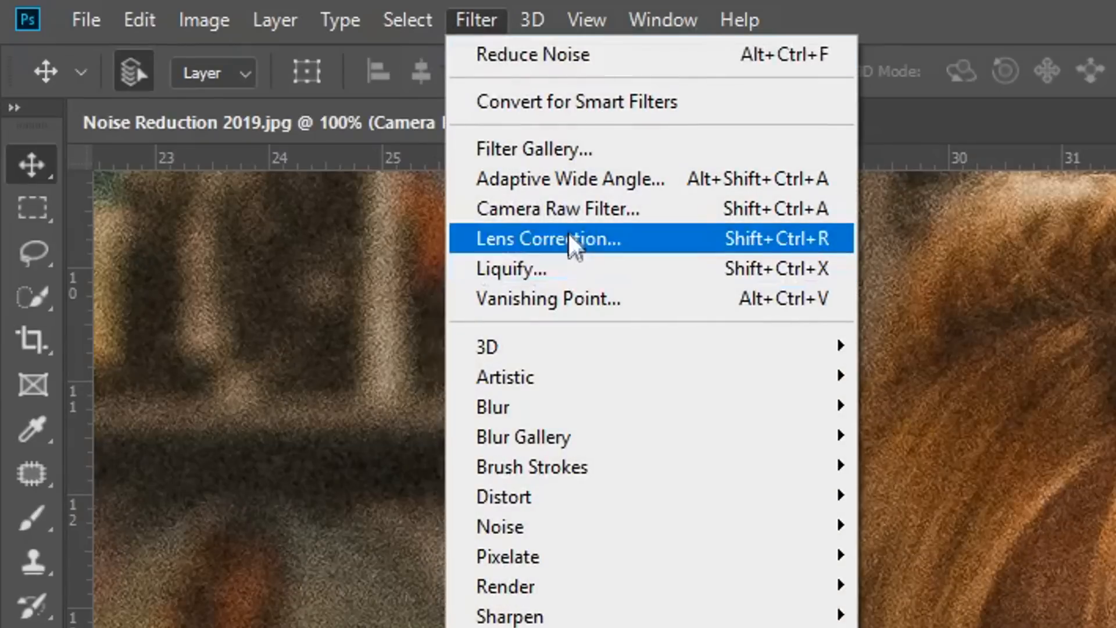
{"action": "left_click", "coordinate": [567, 210]}
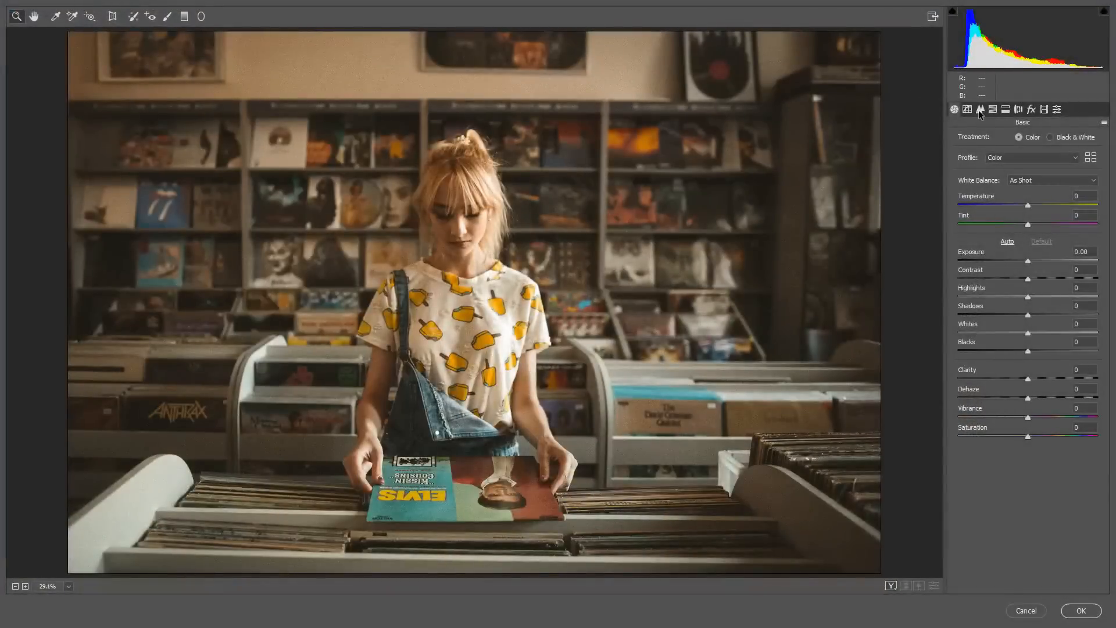
{"action": "left_click", "coordinate": [979, 110]}
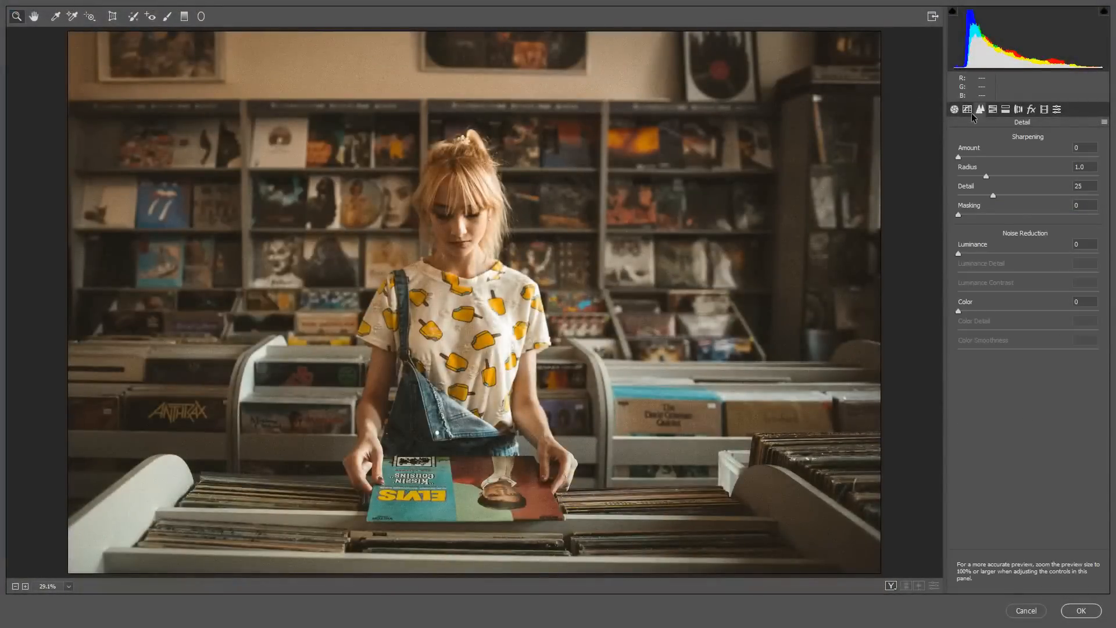
{"action": "left_click", "coordinate": [890, 585]}
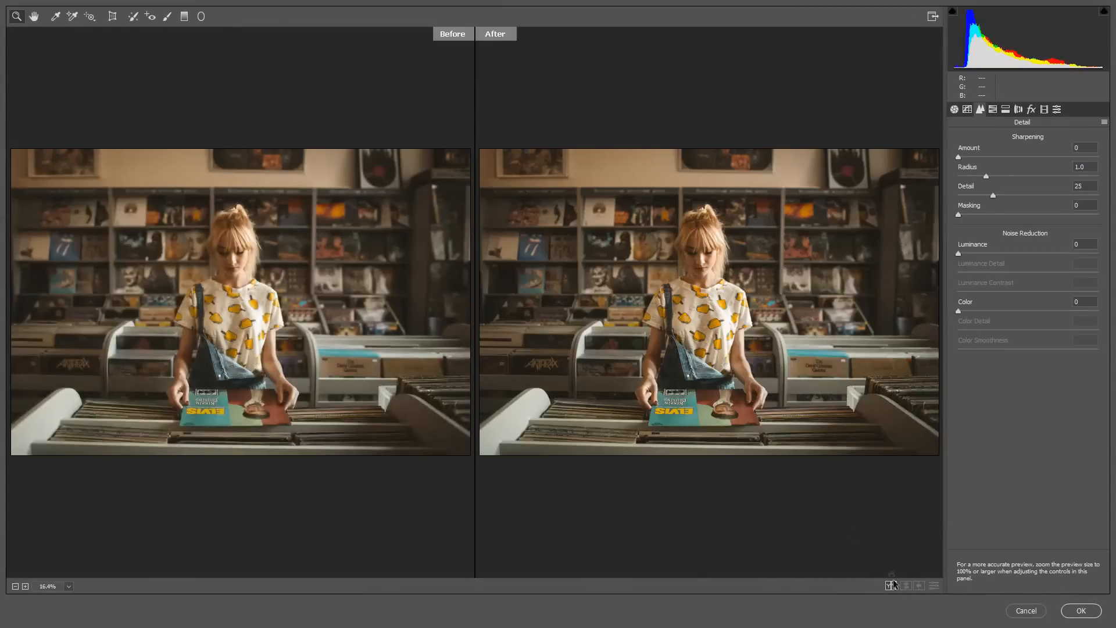
{"action": "left_click", "coordinate": [230, 259]}
{"action": "left_click_drag", "start_coordinate": [309, 285], "coordinate": [333, 298]}
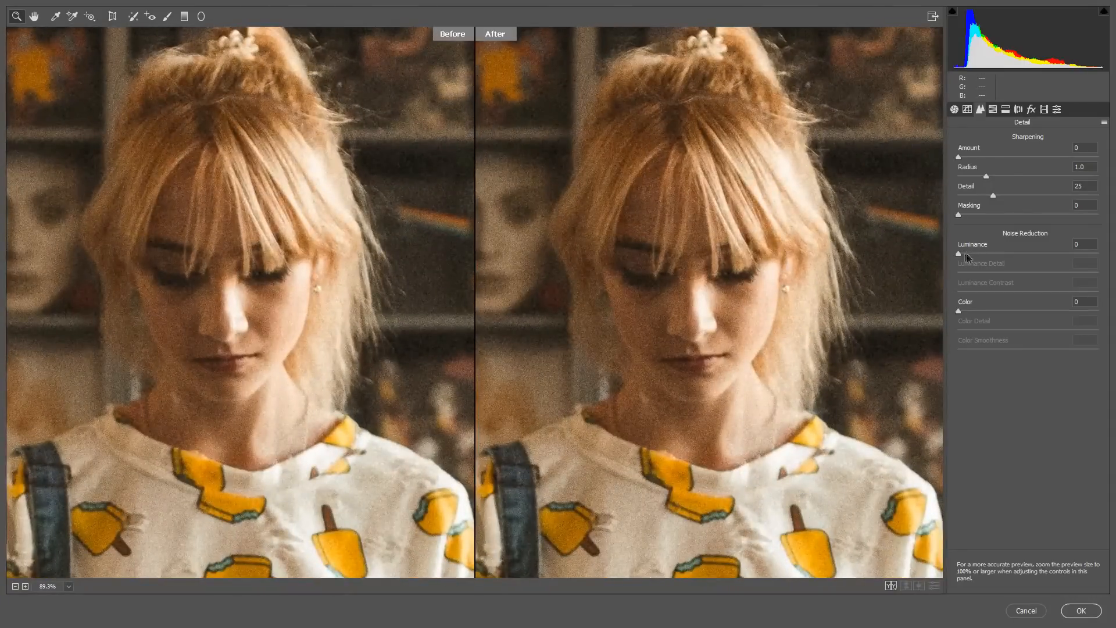
Try Luminance noise reduction at 100 with Luminance Detail at 0, and examine the smoothing on the face
{"action": "left_click_drag", "start_coordinate": [959, 254], "coordinate": [1098, 256]}
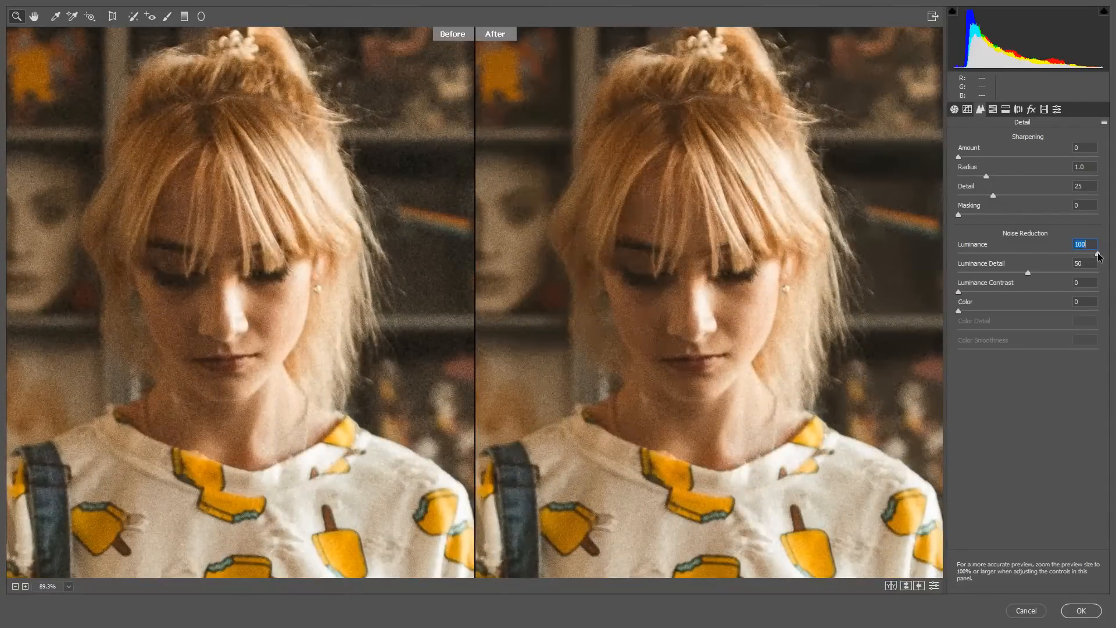
{"action": "left_click_drag", "start_coordinate": [1027, 272], "coordinate": [943, 270]}
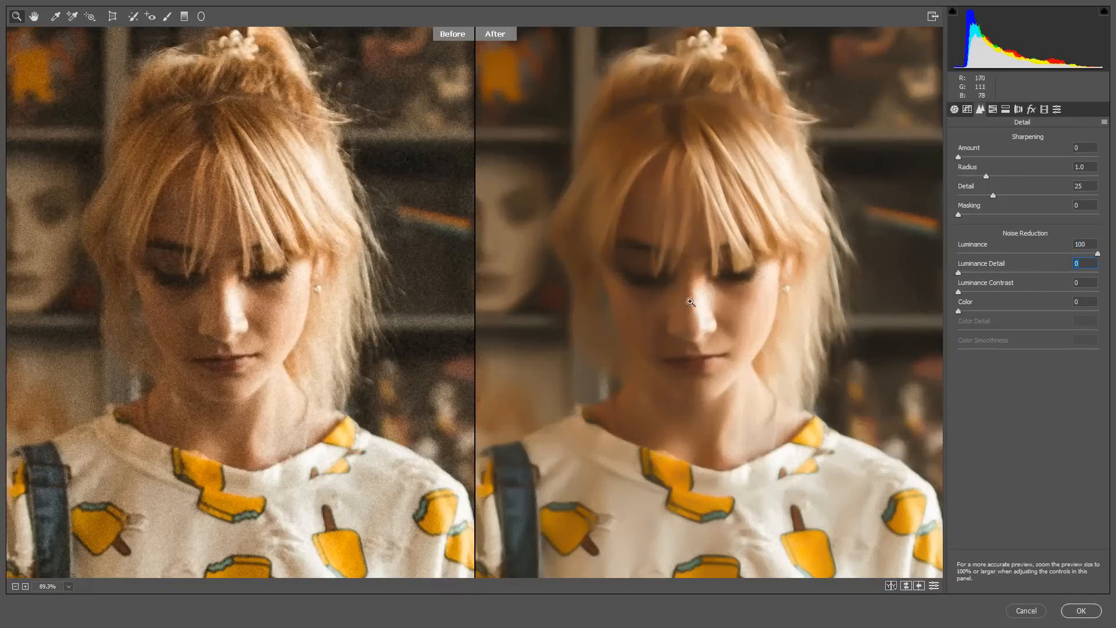
{"action": "left_click_drag", "start_coordinate": [718, 296], "coordinate": [777, 315]}
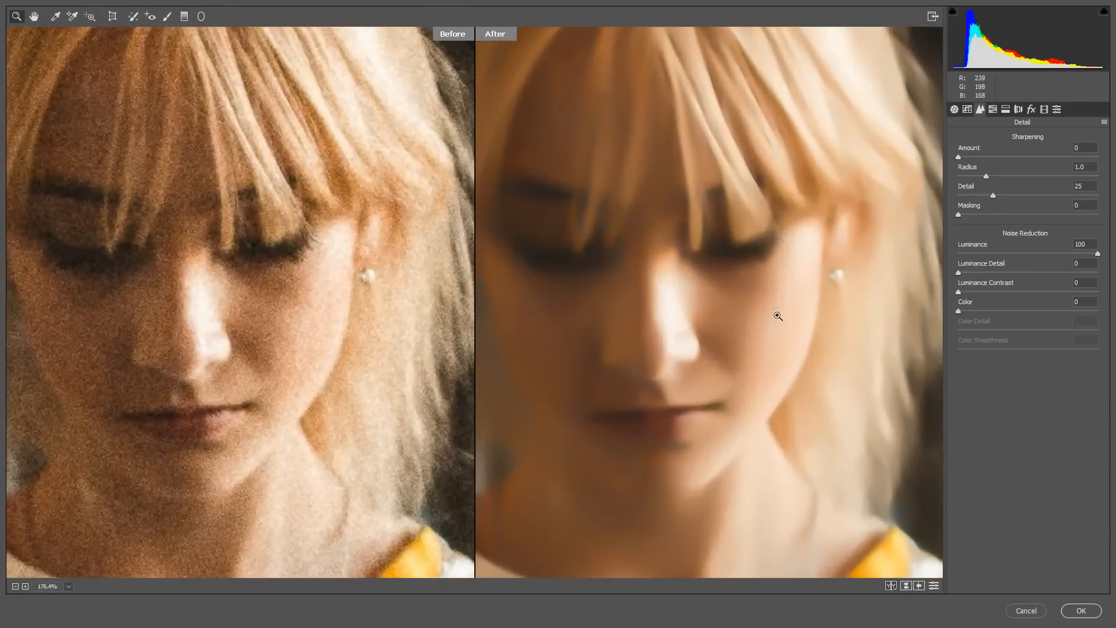
{"action": "mouse_move", "coordinate": [657, 265]}
{"action": "left_mouse_down"}
{"action": "mouse_move", "coordinate": [632, 252]}
{"action": "mouse_move", "coordinate": [654, 250]}
{"action": "left_mouse_up"}
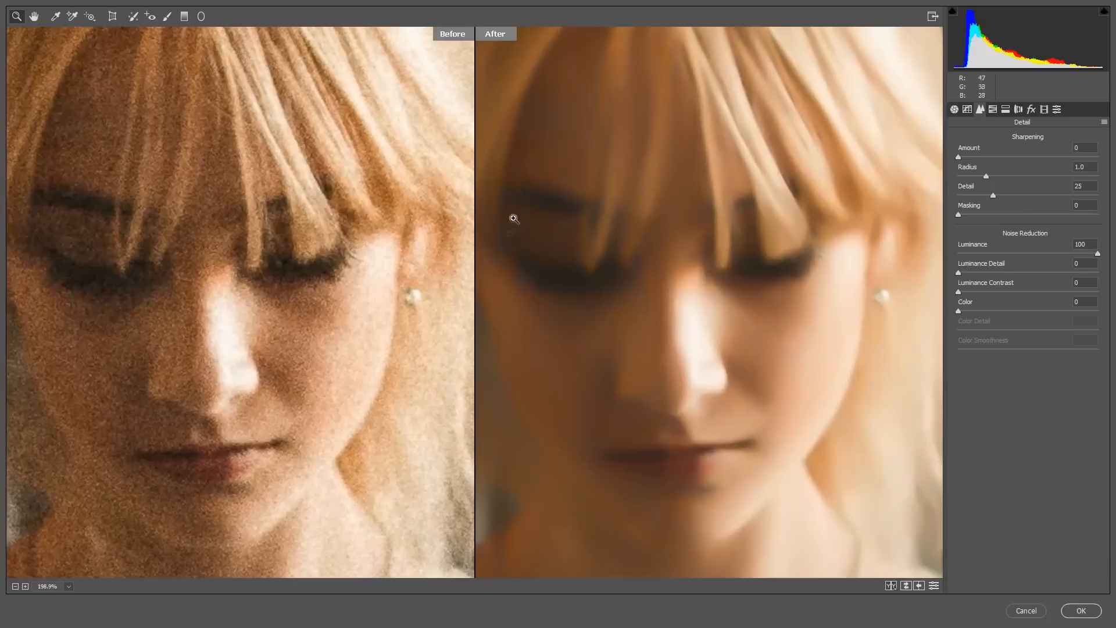
{"action": "left_click_drag", "start_coordinate": [725, 319], "coordinate": [702, 319]}
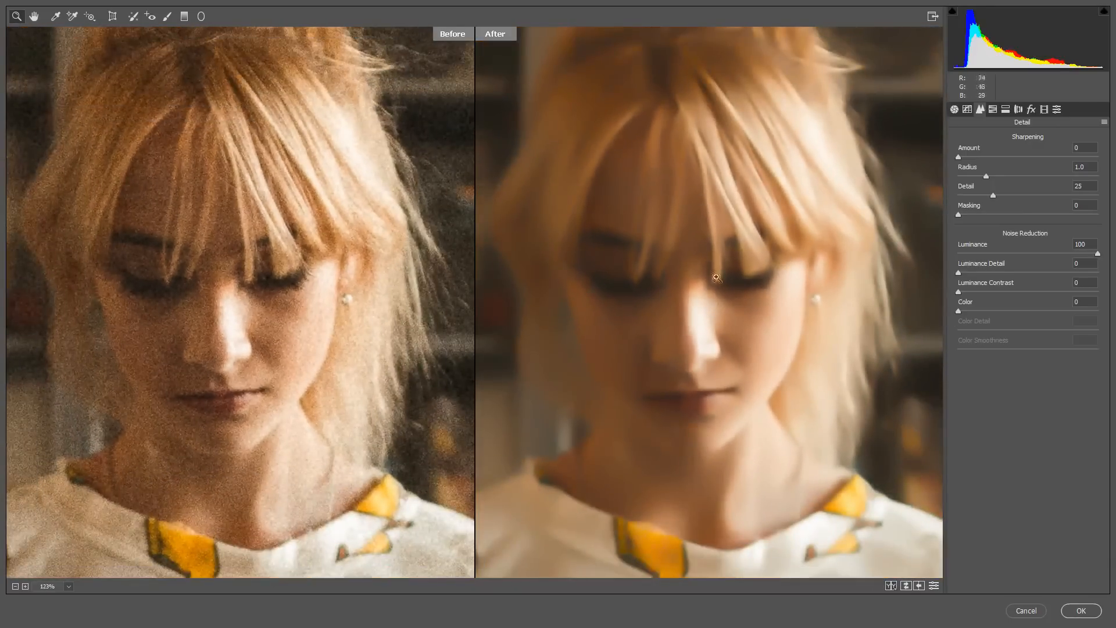
{"action": "left_click_drag", "start_coordinate": [685, 305], "coordinate": [701, 308]}
{"action": "left_click_drag", "start_coordinate": [1095, 256], "coordinate": [1069, 259]}
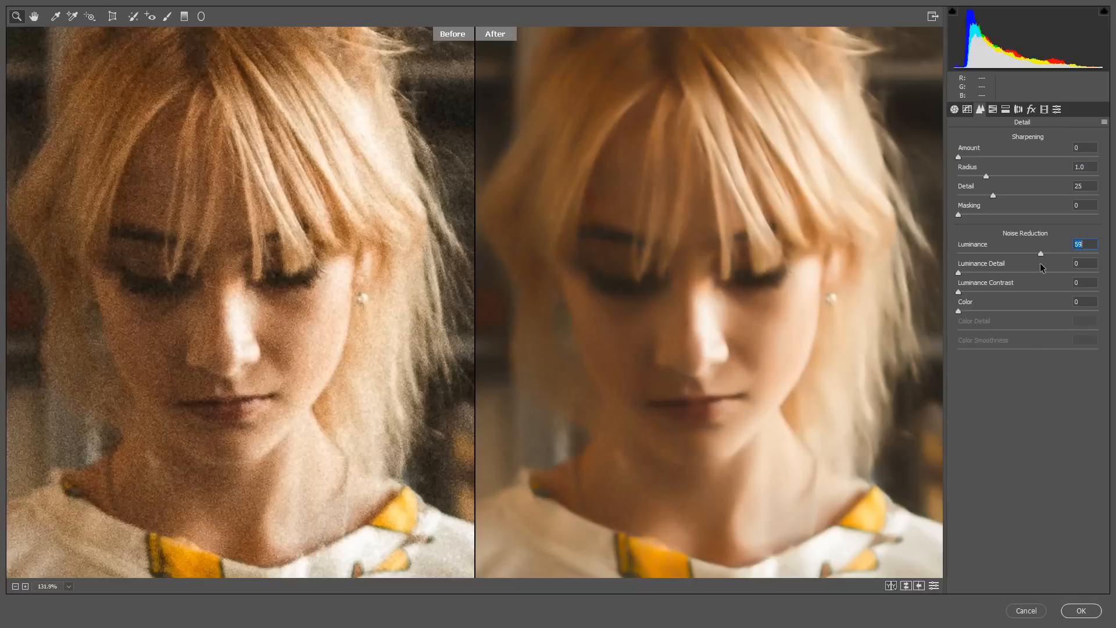
{"action": "left_click_drag", "start_coordinate": [1040, 264], "coordinate": [1099, 251]}
Set the Color noise reduction to 50
{"action": "left_click_drag", "start_coordinate": [962, 311], "coordinate": [1039, 312]}
{"action": "left_click_drag", "start_coordinate": [802, 351], "coordinate": [859, 357]}
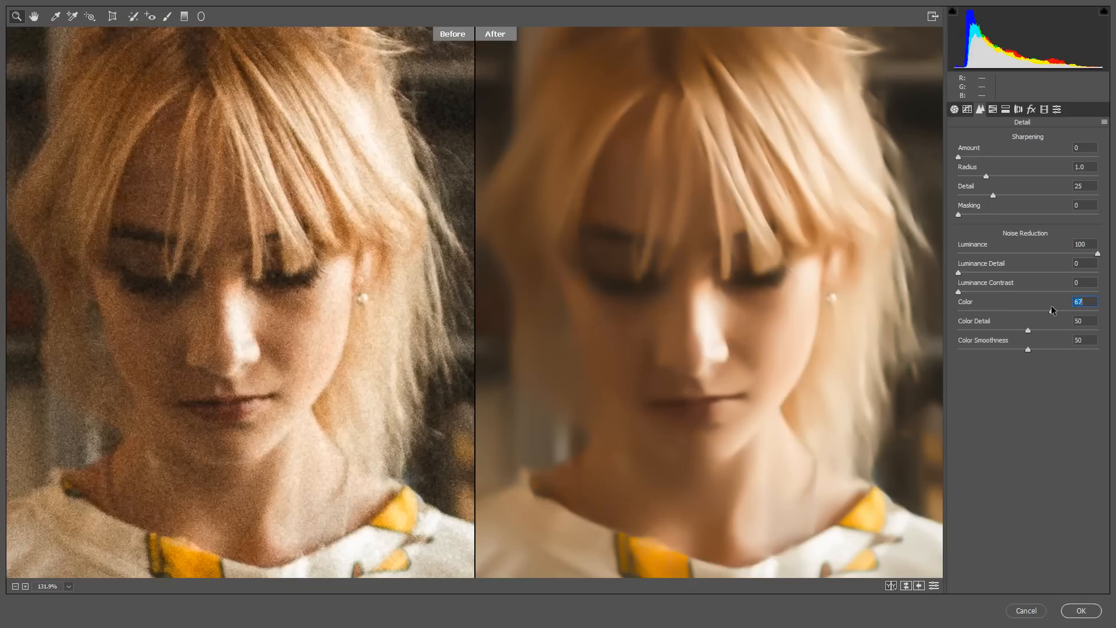
{"action": "left_click_drag", "start_coordinate": [1050, 306], "coordinate": [1021, 317]}
Set Luminance to 51 and Luminance Detail to 25, check the face, and apply the Camera Raw Filter
{"action": "left_click", "coordinate": [1094, 256]}
{"action": "left_click_drag", "start_coordinate": [1095, 256], "coordinate": [1088, 257]}
{"action": "left_click_drag", "start_coordinate": [1043, 255], "coordinate": [1029, 256]}
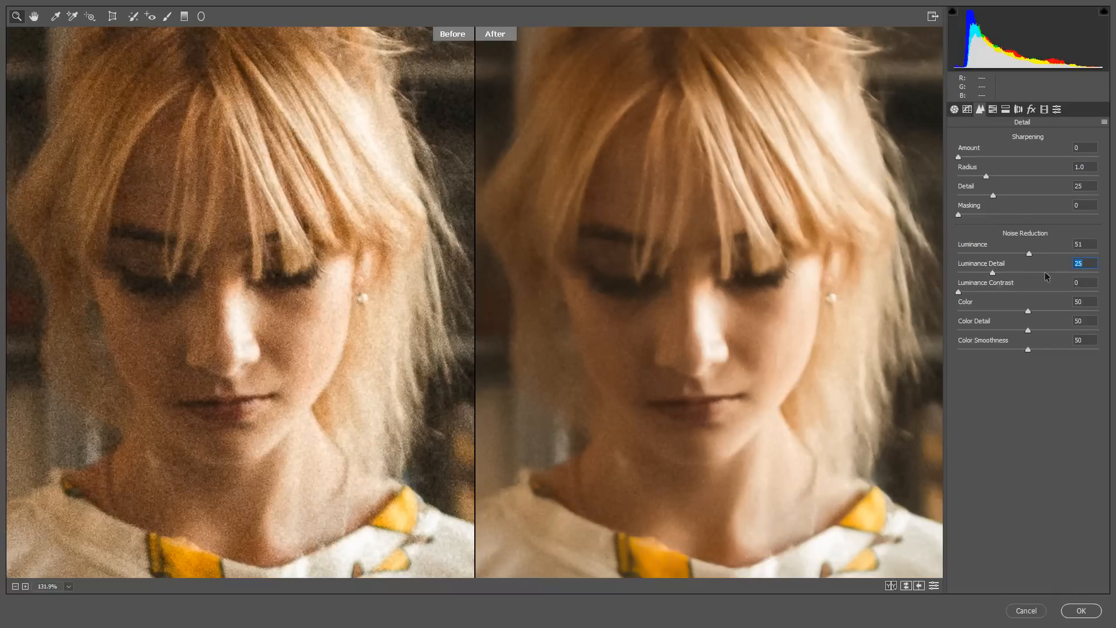
{"action": "left_click_drag", "start_coordinate": [739, 318], "coordinate": [771, 322]}
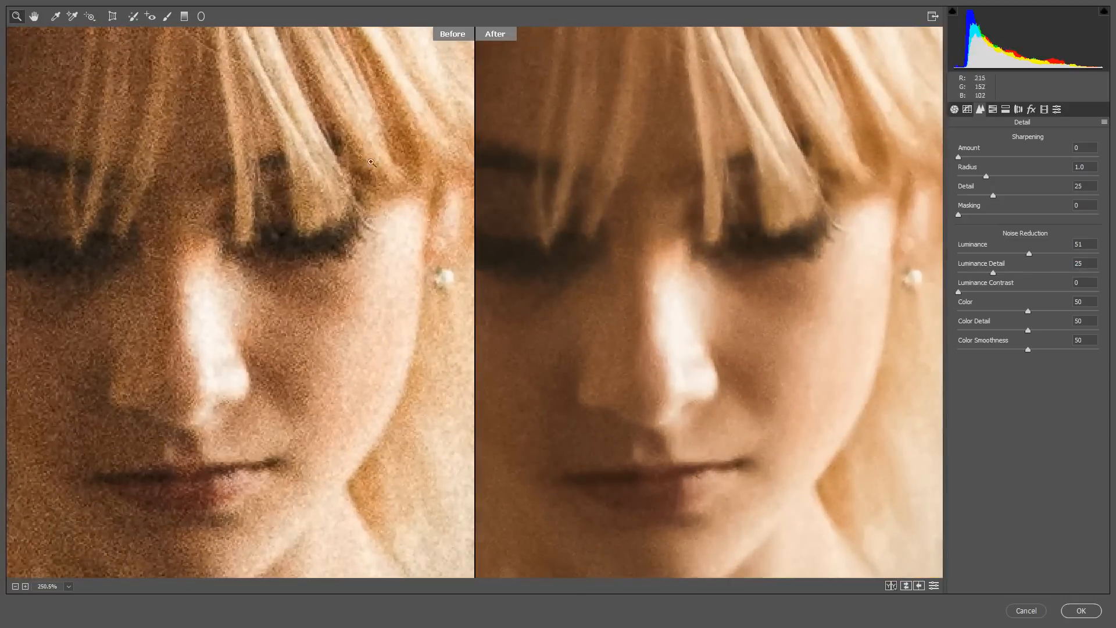
{"action": "left_click", "coordinate": [34, 16]}
{"action": "left_click_drag", "start_coordinate": [315, 165], "coordinate": [204, 171]}
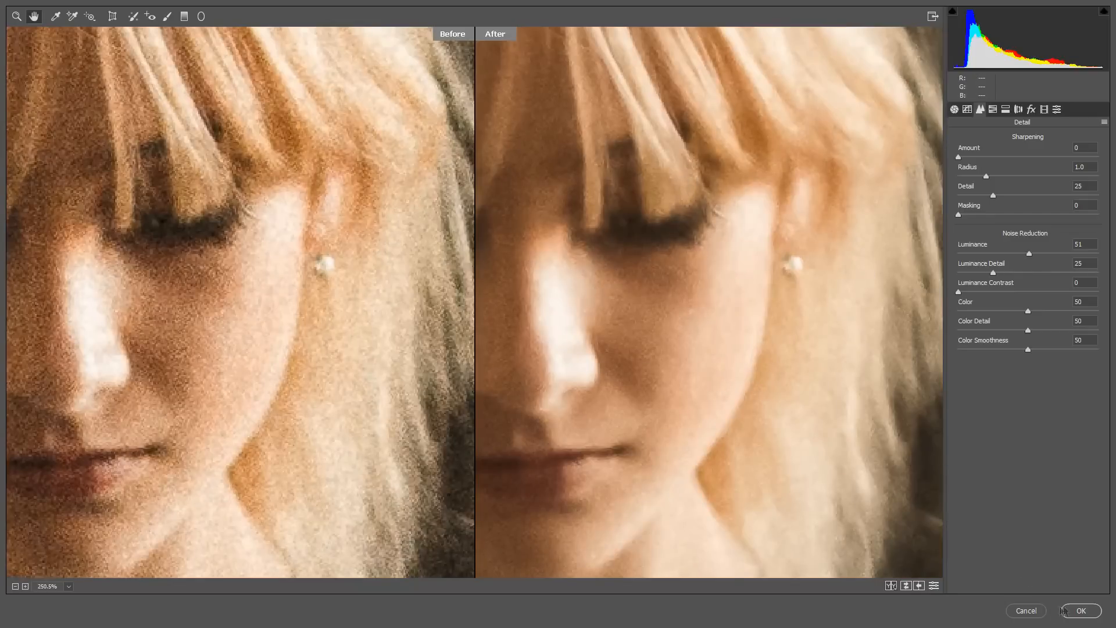
{"action": "left_click", "coordinate": [1078, 610]}
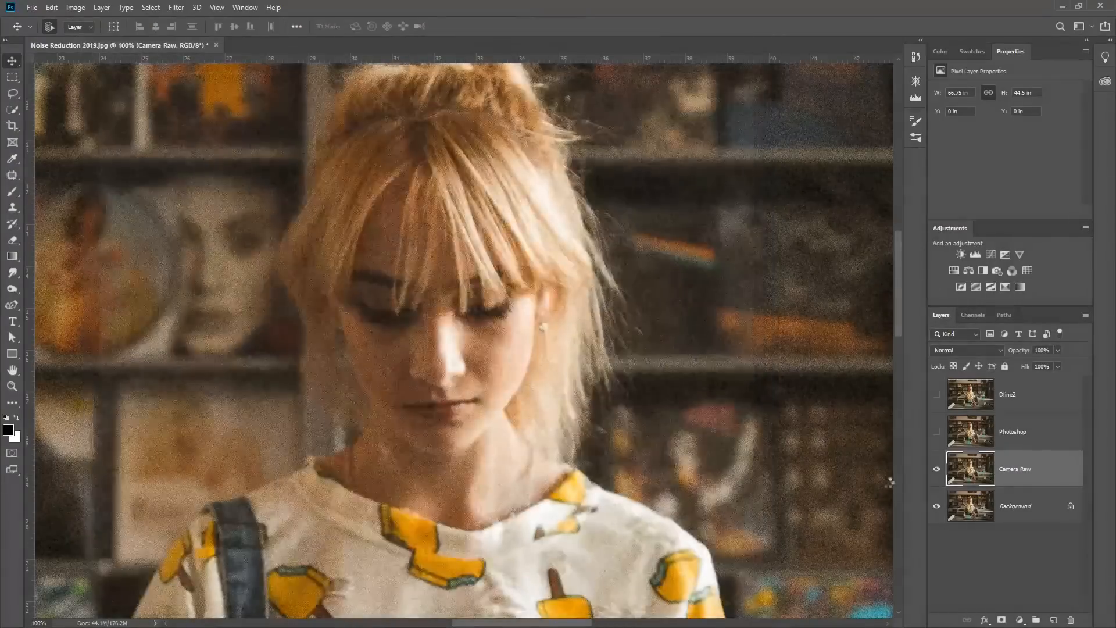
Select the Photoshop layer, make it visible, and open the Reduce Noise filter for it
{"action": "left_click", "coordinate": [1019, 444]}
{"action": "left_click", "coordinate": [936, 433]}
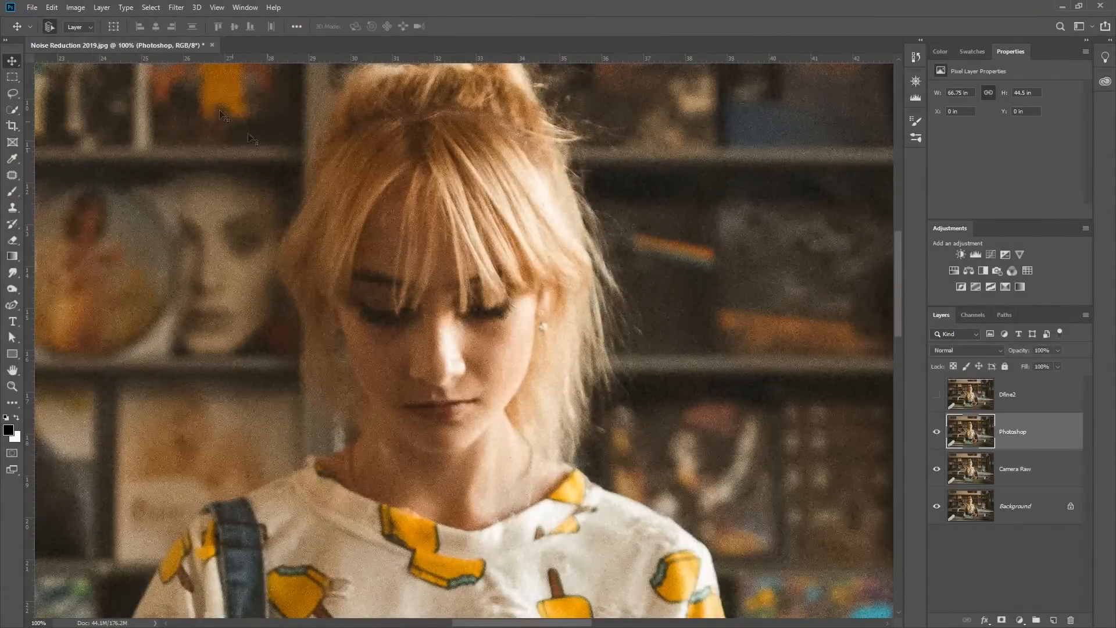
{"action": "left_click", "coordinate": [177, 8]}
{"action": "mouse_move", "coordinate": [191, 194]}
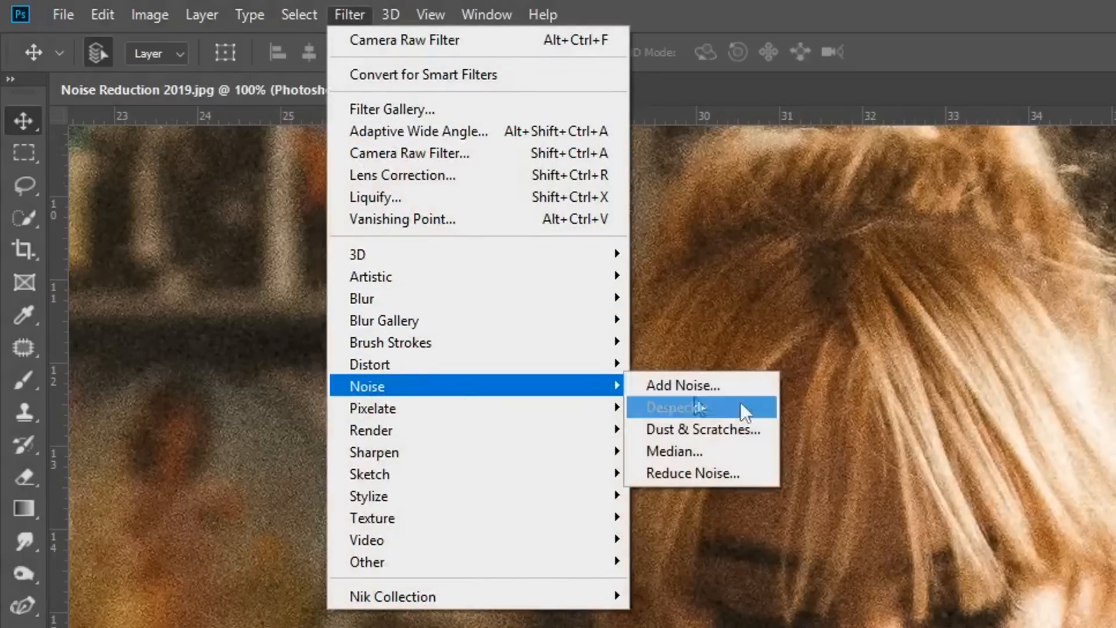
{"action": "left_click", "coordinate": [720, 472]}
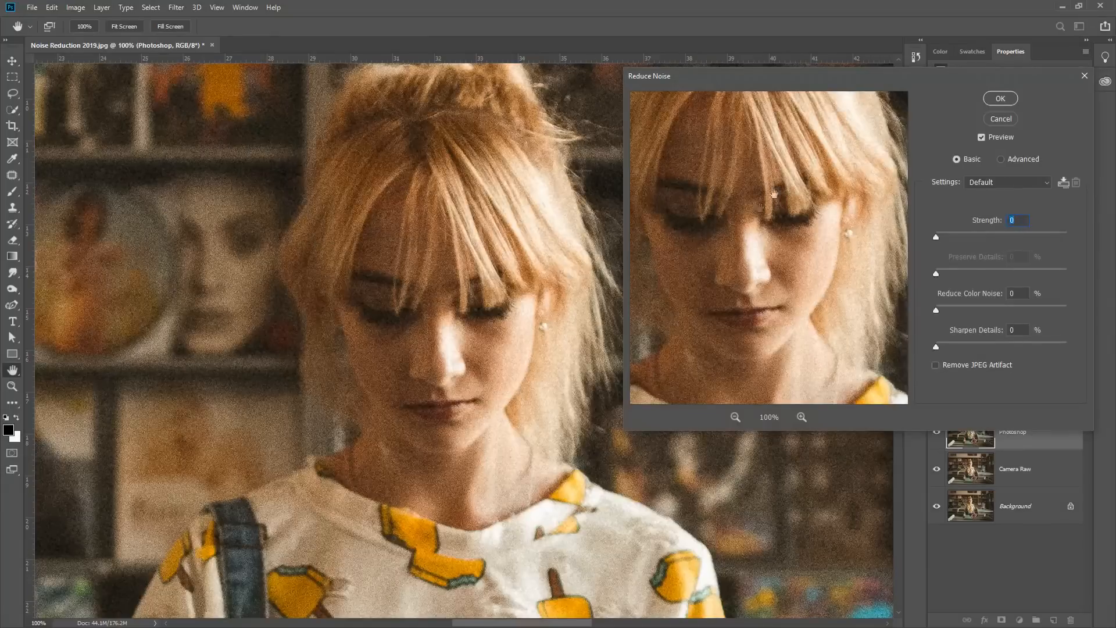
Set the Reduce Noise strength to 8 and enlarge the filter preview to 300% around the eye and earring
{"action": "left_click_drag", "start_coordinate": [934, 238], "coordinate": [1062, 227]}
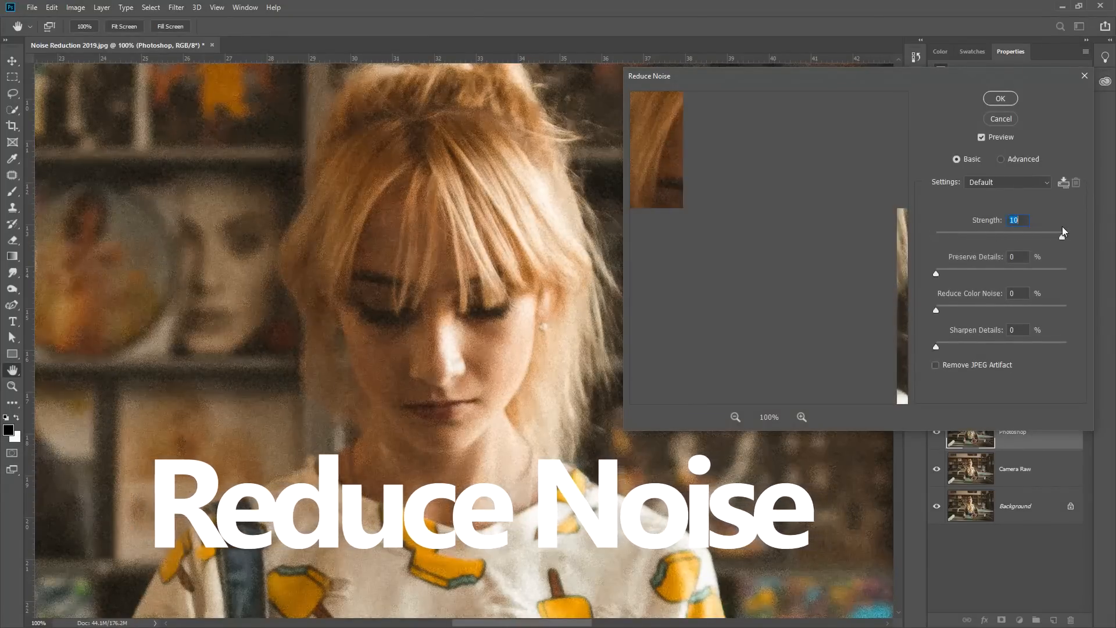
{"action": "left_click", "coordinate": [801, 418]}
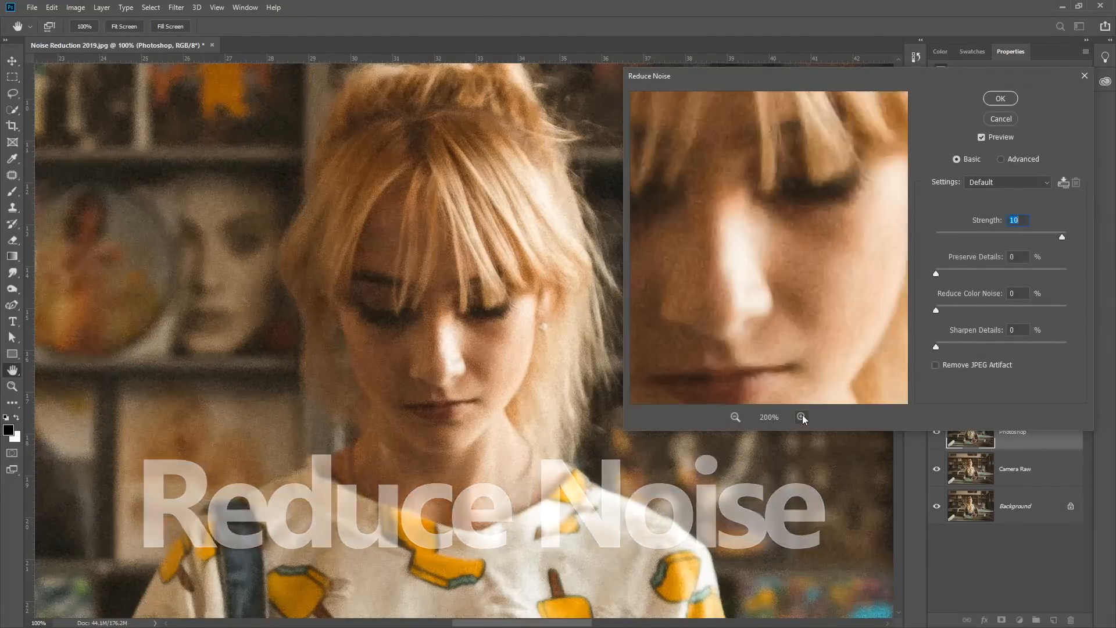
{"action": "left_click", "coordinate": [801, 417]}
{"action": "left_click_drag", "start_coordinate": [834, 283], "coordinate": [677, 319]}
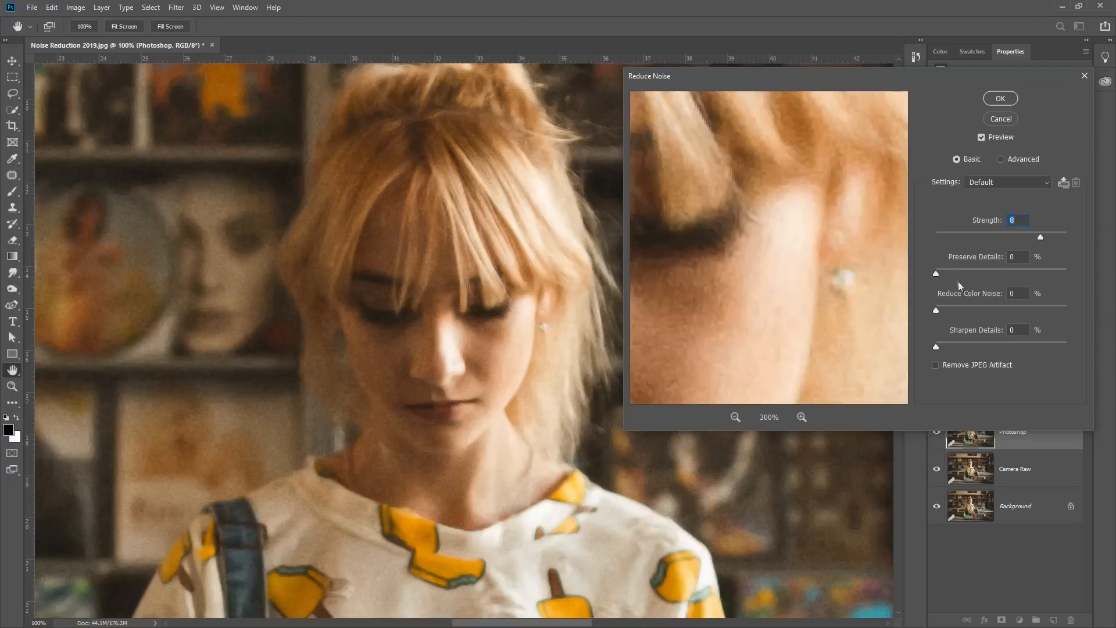
Set Preserve Details to 4% and Reduce Color Noise to 0%, and apply the Reduce Noise filter
{"action": "mouse_move", "coordinate": [942, 271]}
{"action": "left_mouse_down"}
{"action": "mouse_move", "coordinate": [953, 270]}
{"action": "mouse_move", "coordinate": [943, 271]}
{"action": "left_mouse_up"}
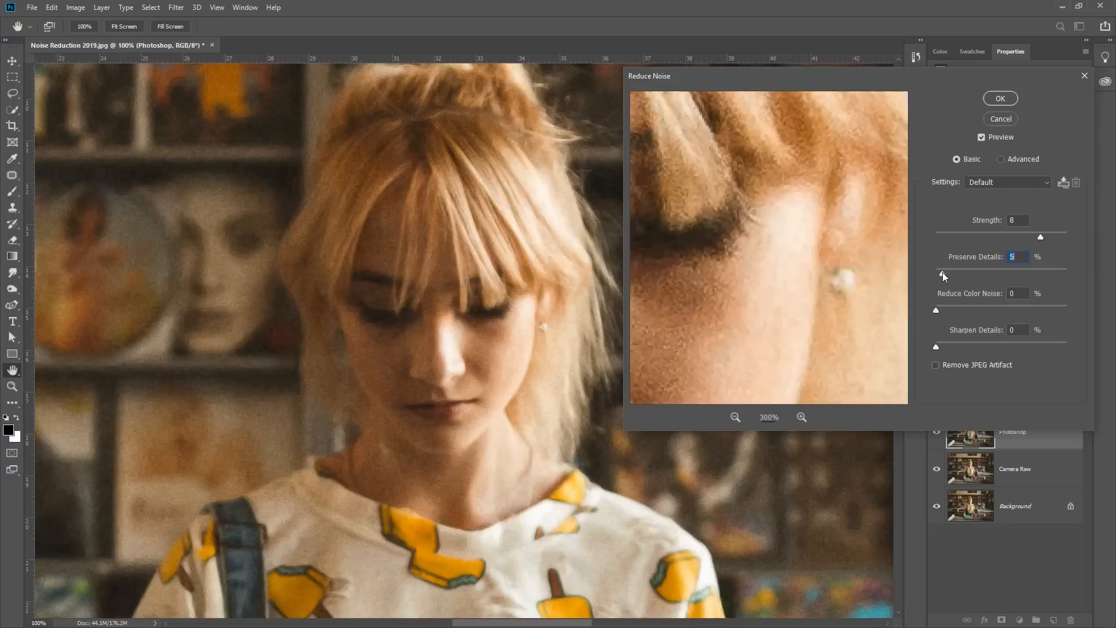
{"action": "left_click_drag", "start_coordinate": [946, 276], "coordinate": [943, 270]}
{"action": "left_click_drag", "start_coordinate": [754, 283], "coordinate": [755, 290]}
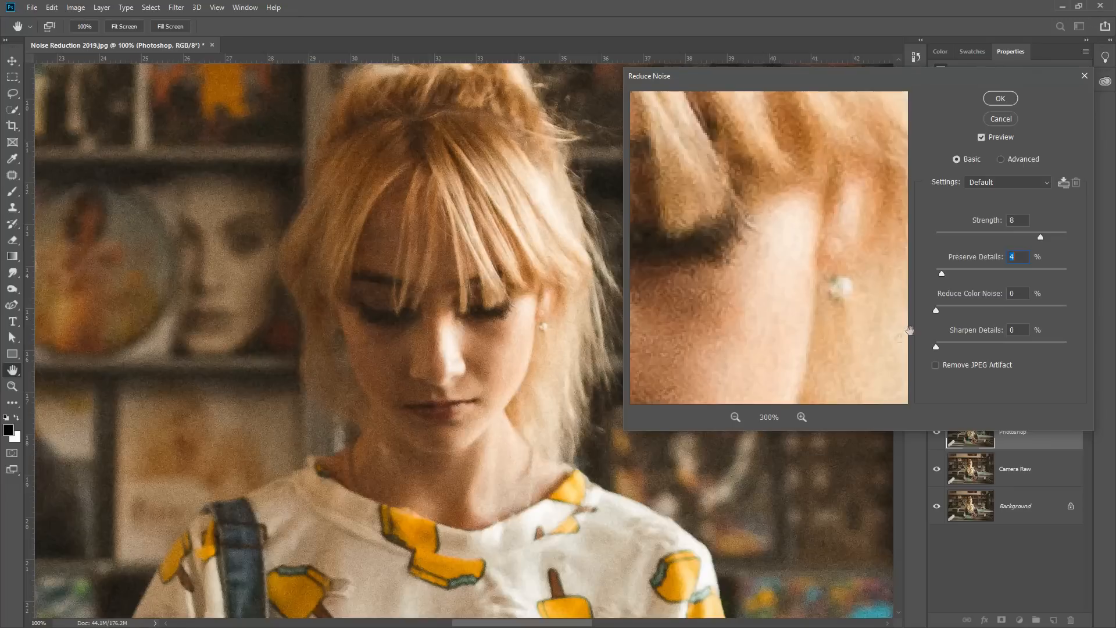
{"action": "mouse_move", "coordinate": [936, 312]}
{"action": "left_mouse_down"}
{"action": "mouse_move", "coordinate": [991, 306]}
{"action": "mouse_move", "coordinate": [921, 312]}
{"action": "left_mouse_up"}
{"action": "left_click_drag", "start_coordinate": [770, 269], "coordinate": [804, 265]}
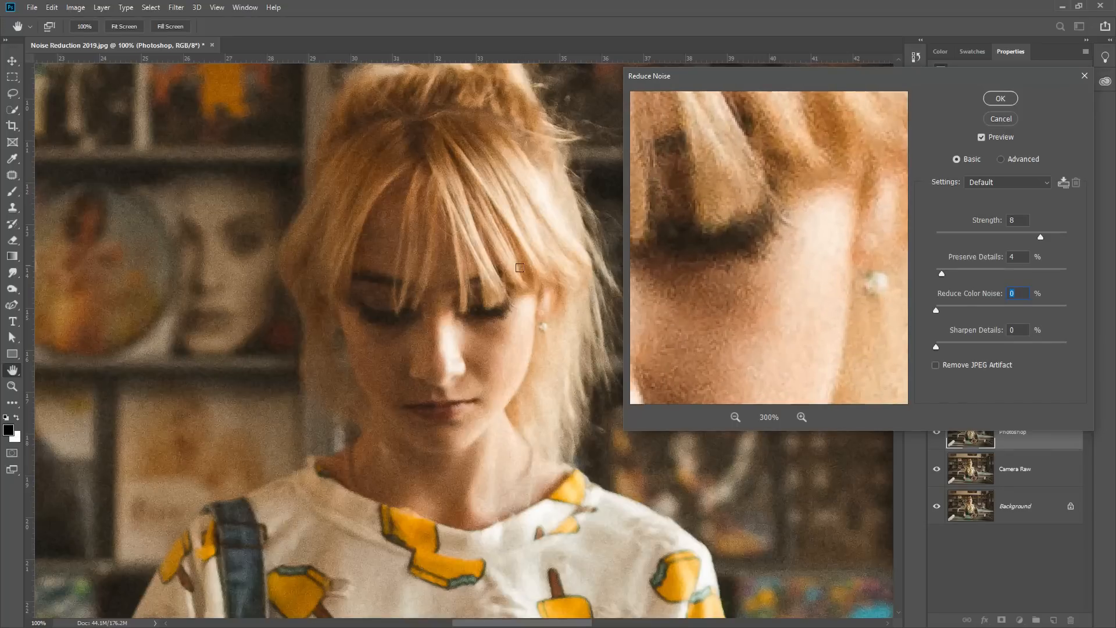
{"action": "left_click", "coordinate": [989, 100]}
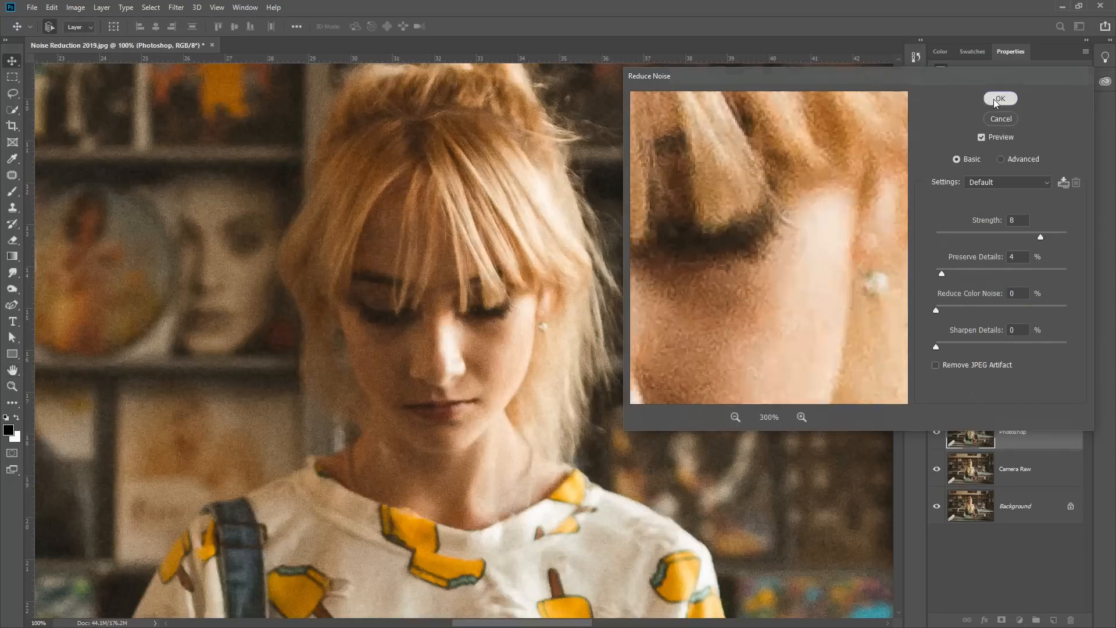
Select the Dfine2 layer, make it visible, and examine its noise around the face at 100% zoom
{"action": "left_click", "coordinate": [1026, 405]}
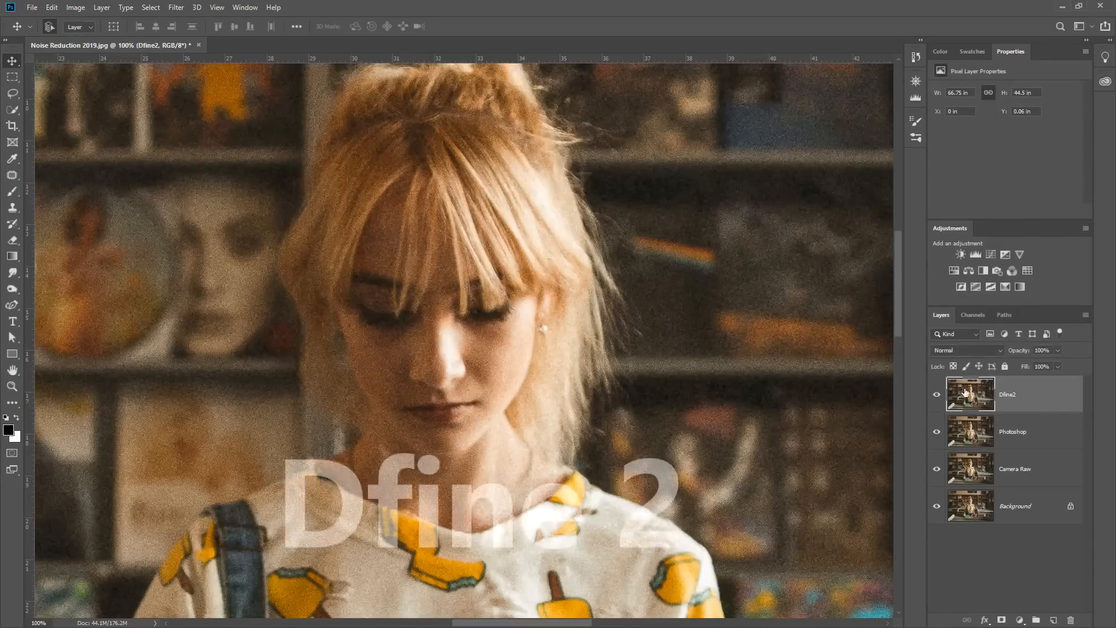
{"action": "key", "text": "ctrl+0"}
{"action": "scroll", "coordinate": [630, 348], "scroll_direction": "down", "scroll_amount": 3}
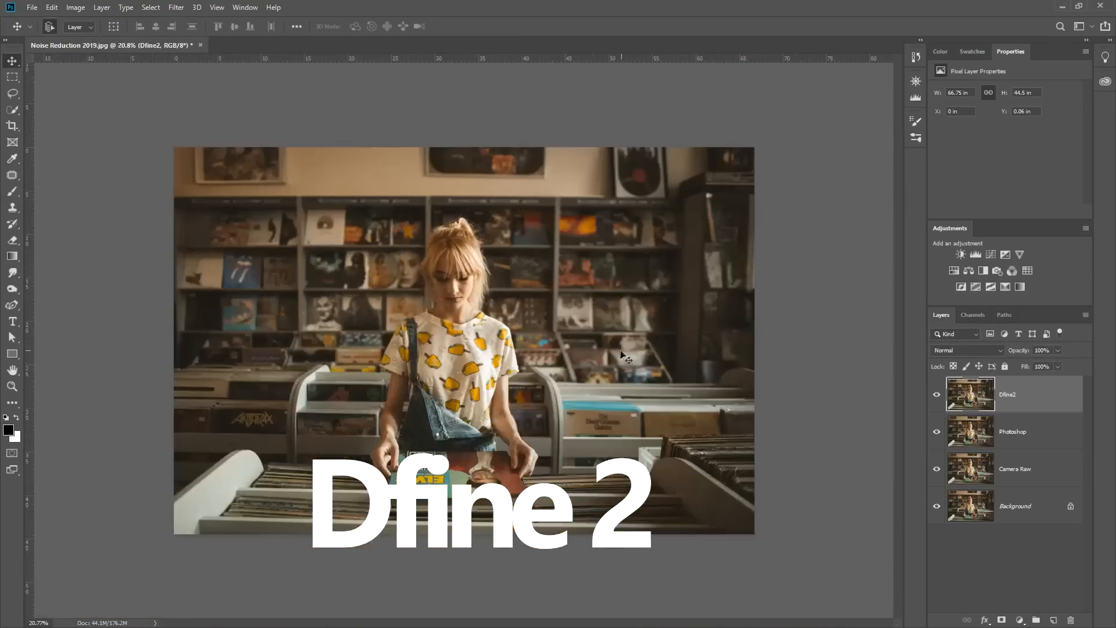
{"action": "scroll", "coordinate": [608, 360], "scroll_direction": "up", "scroll_amount": 1}
{"action": "key", "text": "ctrl+1"}
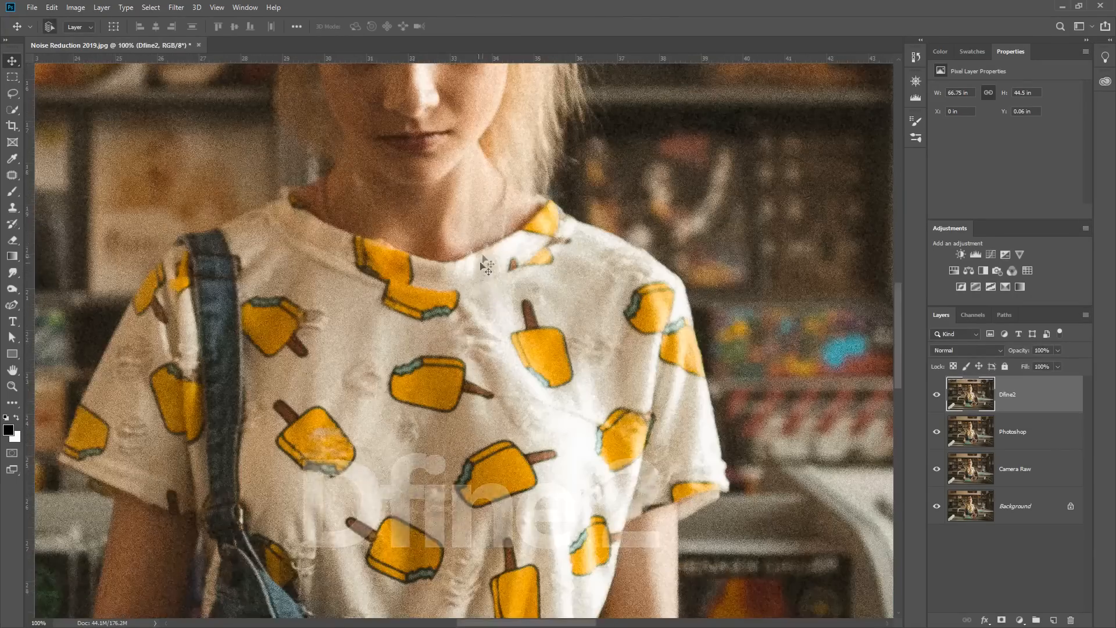
{"action": "left_click_drag", "start_coordinate": [486, 169], "coordinate": [469, 393]}
{"action": "left_click_drag", "start_coordinate": [478, 219], "coordinate": [503, 325]}
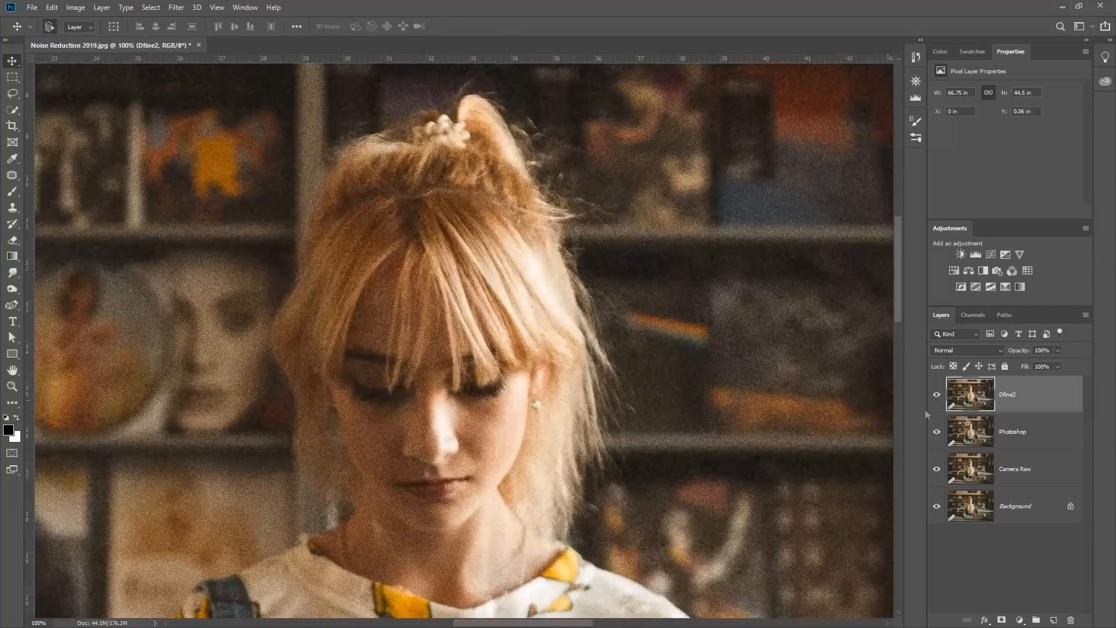
Toggle the Photoshop and Camera Raw layers off and back on while examining the noise in the photo
{"action": "left_click_drag", "start_coordinate": [936, 431], "coordinate": [936, 469]}
{"action": "left_click", "coordinate": [936, 394]}
{"action": "scroll", "coordinate": [599, 302], "scroll_direction": "down", "scroll_amount": 3}
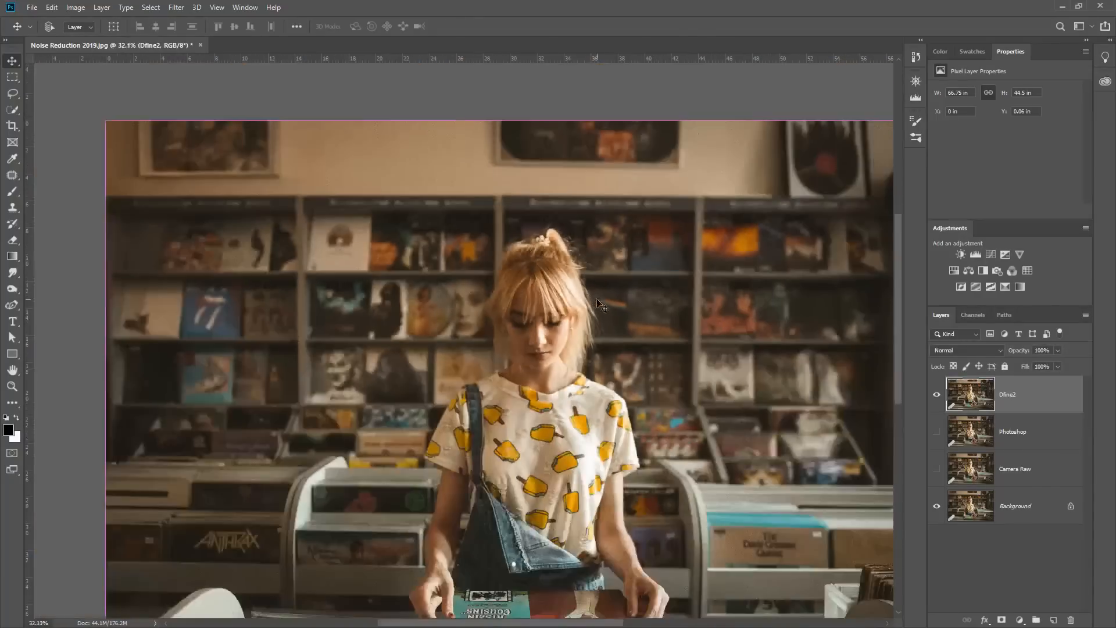
{"action": "scroll", "coordinate": [596, 299], "scroll_direction": "down", "scroll_amount": 4}
{"action": "scroll", "coordinate": [598, 302], "scroll_direction": "up", "scroll_amount": 1}
{"action": "left_click_drag", "start_coordinate": [936, 437], "coordinate": [937, 468]}
{"action": "key", "text": "ctrl+1"}
{"action": "left_click_drag", "start_coordinate": [430, 143], "coordinate": [443, 443]}
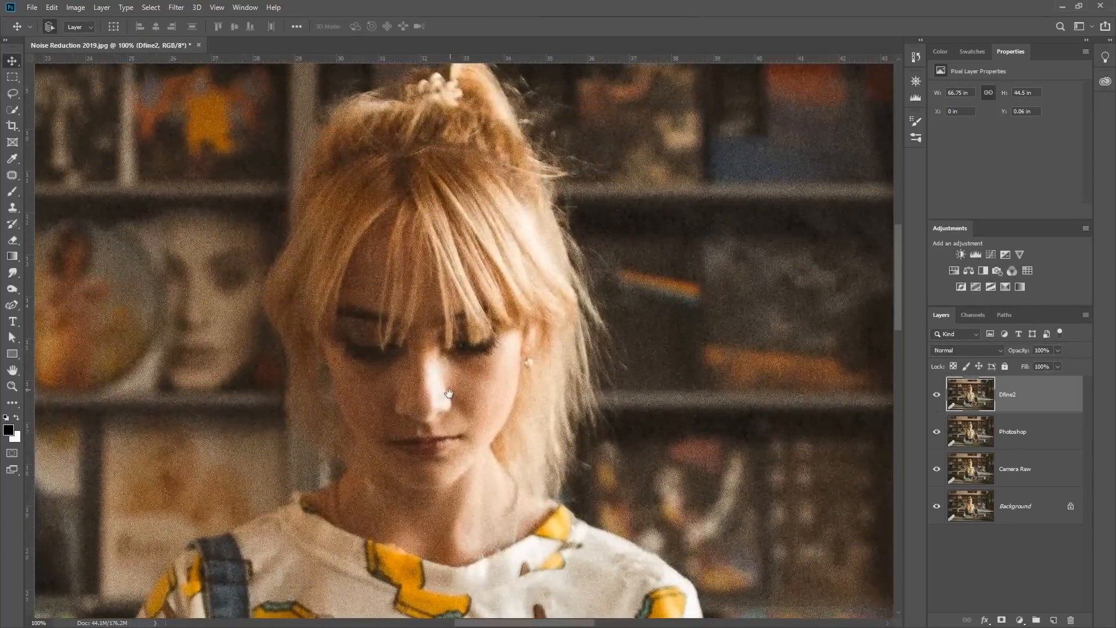
Open the Nik Collection's Dfine 2 filter on the Dfine2 layer
{"action": "left_click", "coordinate": [177, 8]}
{"action": "mouse_move", "coordinate": [222, 302]}
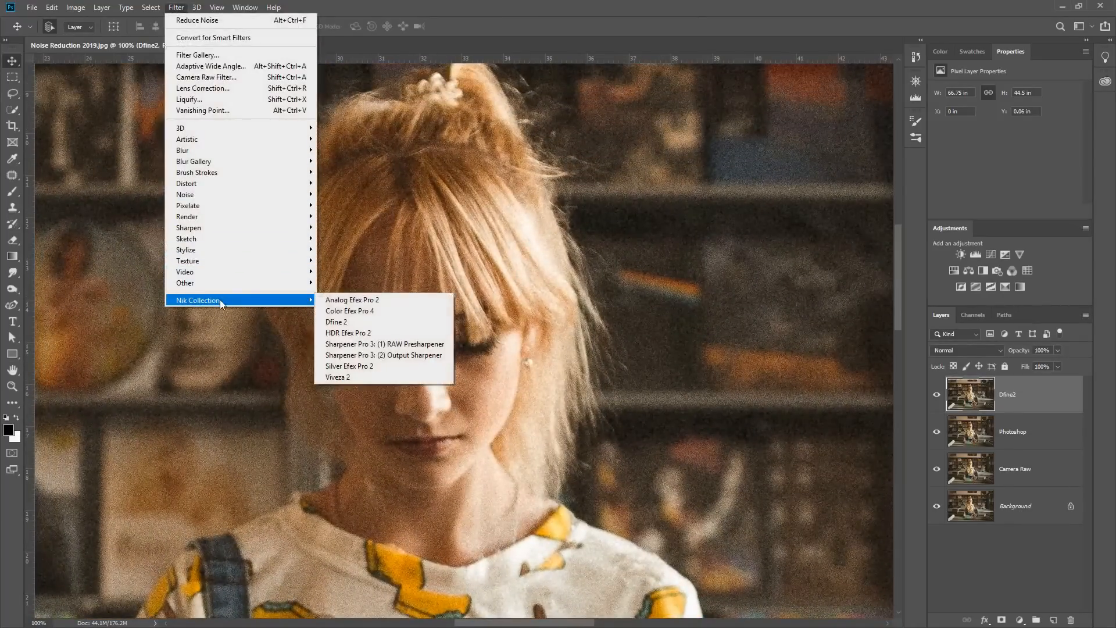
{"action": "left_click", "coordinate": [366, 323]}
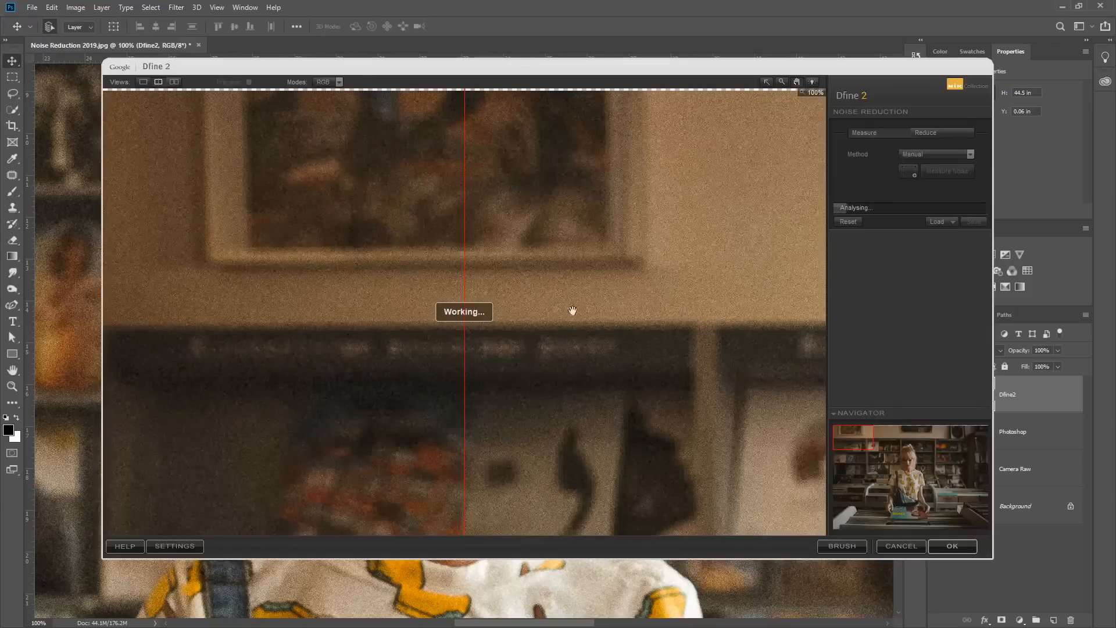
Examine the automatic noise reduction on the woman's face, hair and eyes in the Dfine 2 split preview at 100% and 300%
{"action": "left_click_drag", "start_coordinate": [854, 439], "coordinate": [905, 451]}
{"action": "left_click", "coordinate": [782, 82]}
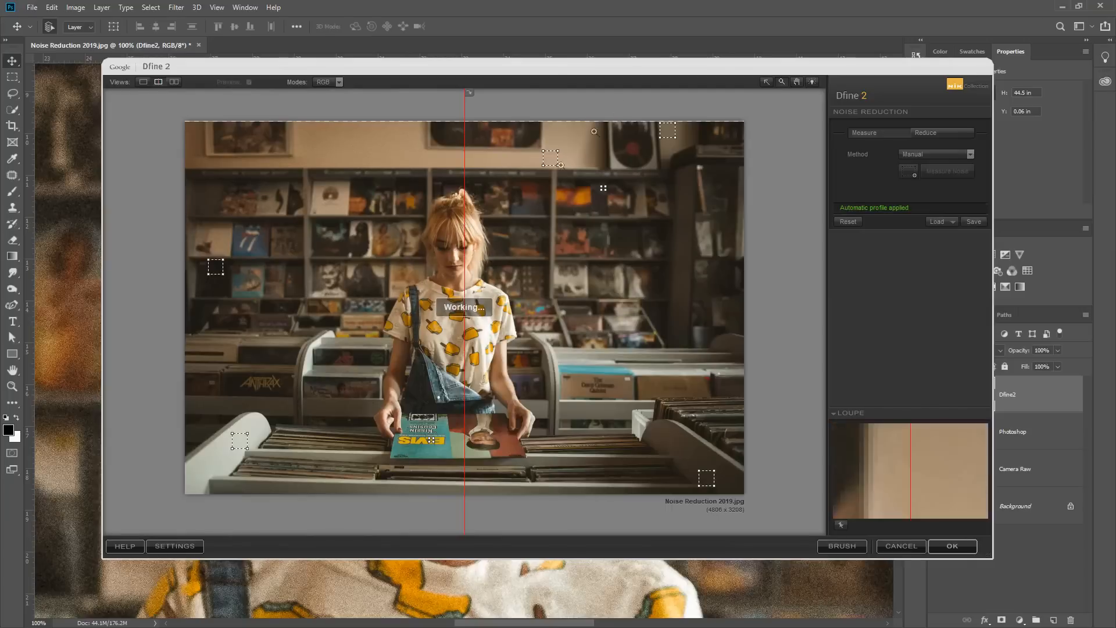
{"action": "left_click", "coordinate": [468, 249]}
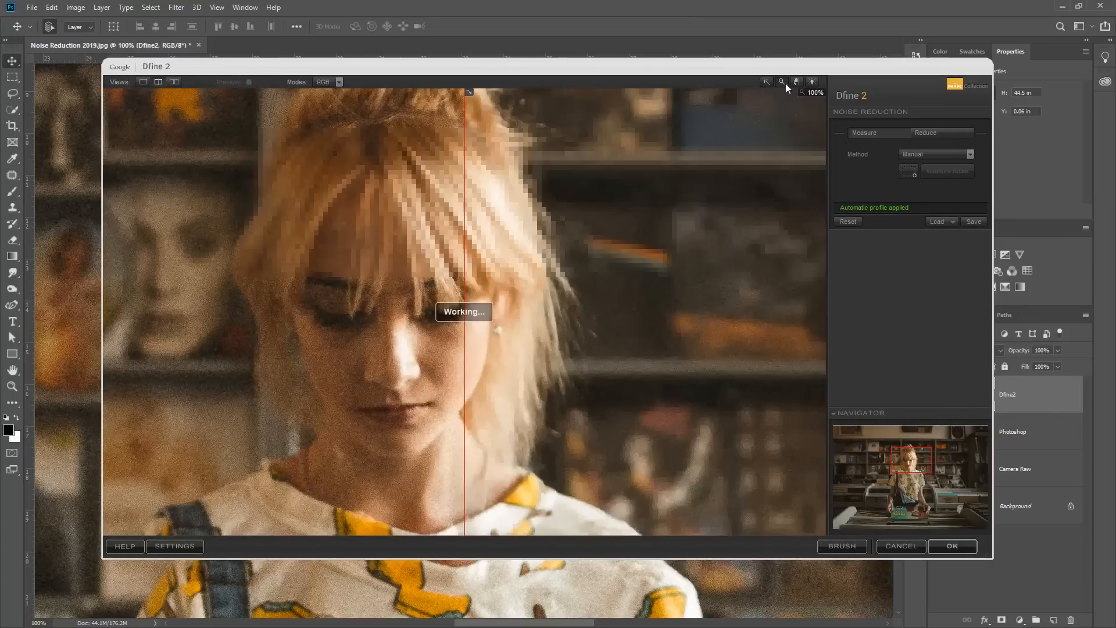
{"action": "left_click_drag", "start_coordinate": [475, 289], "coordinate": [543, 215]}
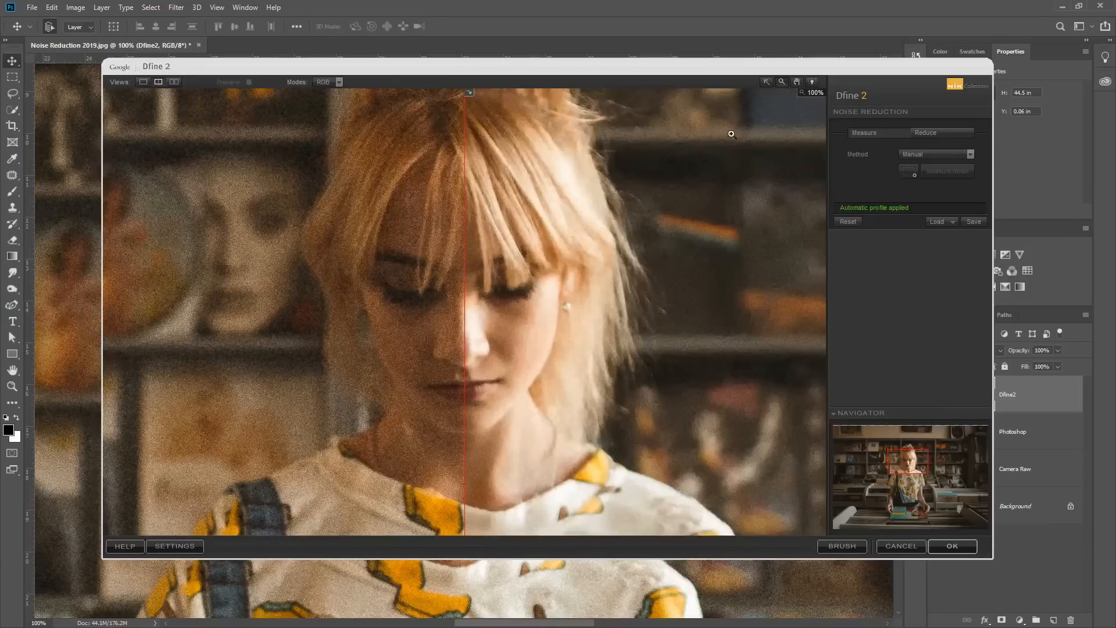
{"action": "left_click", "coordinate": [549, 293]}
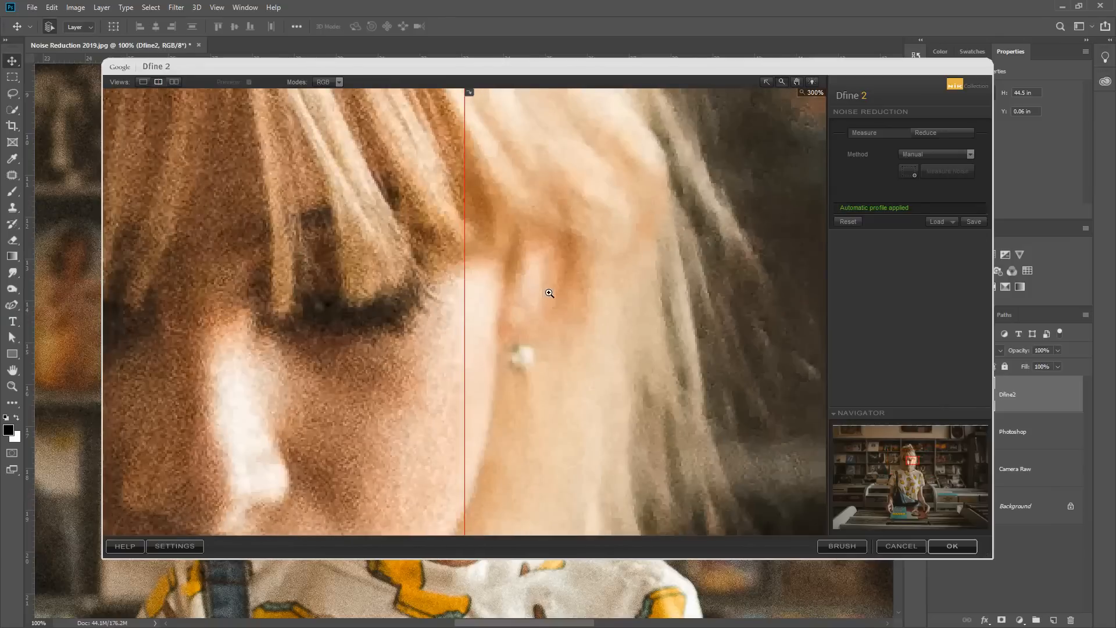
{"action": "left_click", "coordinate": [796, 81]}
{"action": "left_click_drag", "start_coordinate": [624, 167], "coordinate": [717, 207]}
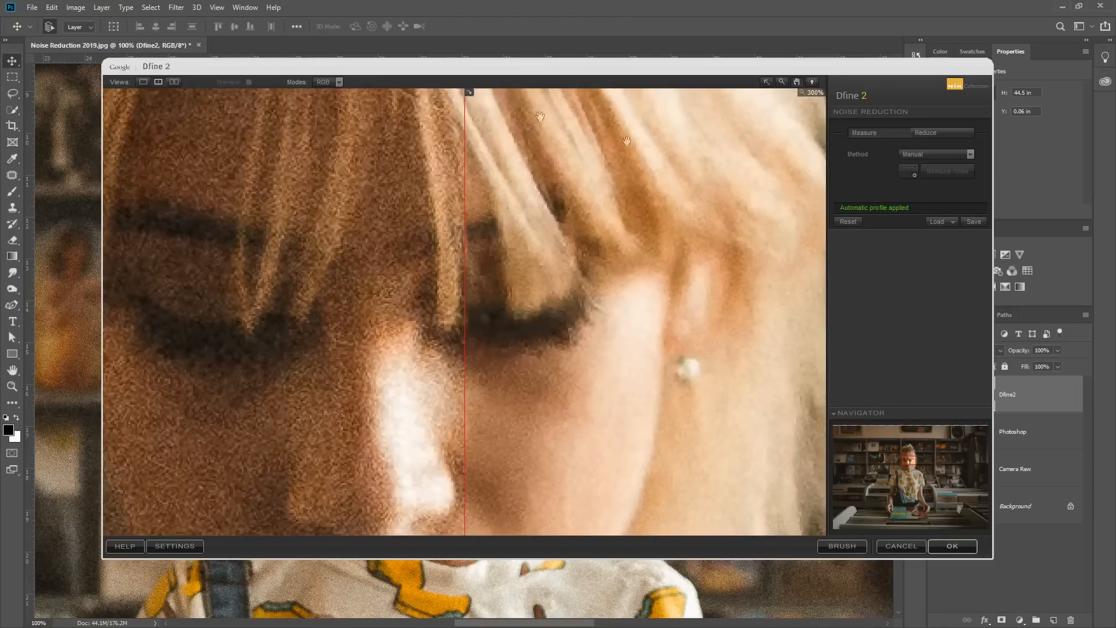
Set the noise reduction's Contrast Noise to 88%, lower Colour Noise to its minimum, and apply the Dfine 2 filter
{"action": "left_click", "coordinate": [942, 133]}
{"action": "left_click_drag", "start_coordinate": [910, 180], "coordinate": [902, 183]}
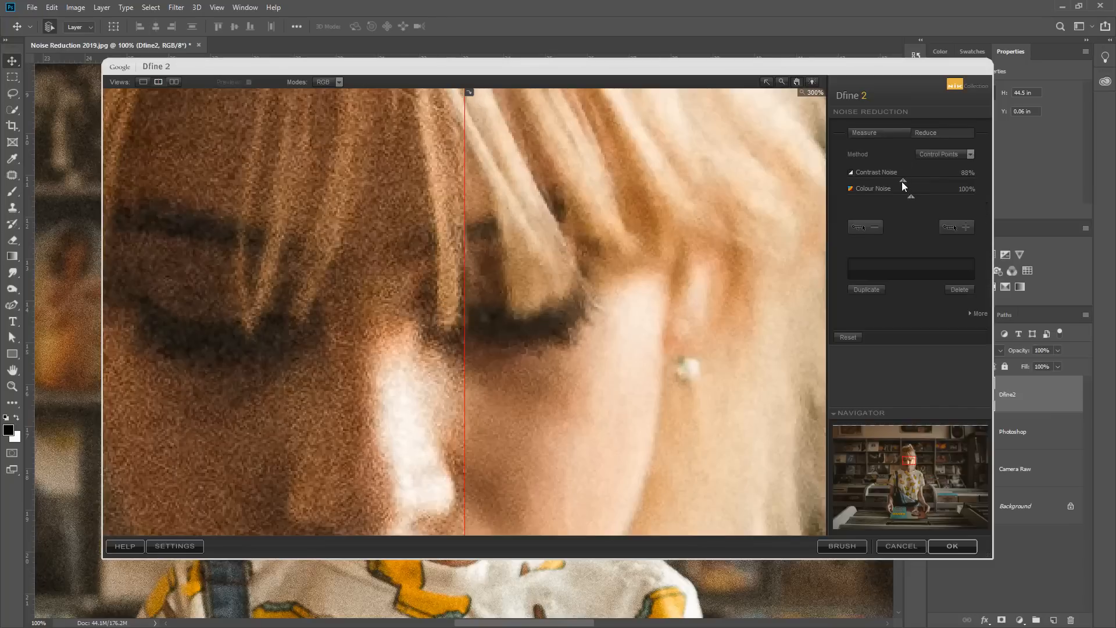
{"action": "left_click_drag", "start_coordinate": [910, 197], "coordinate": [839, 207]}
{"action": "left_click", "coordinate": [942, 546]}
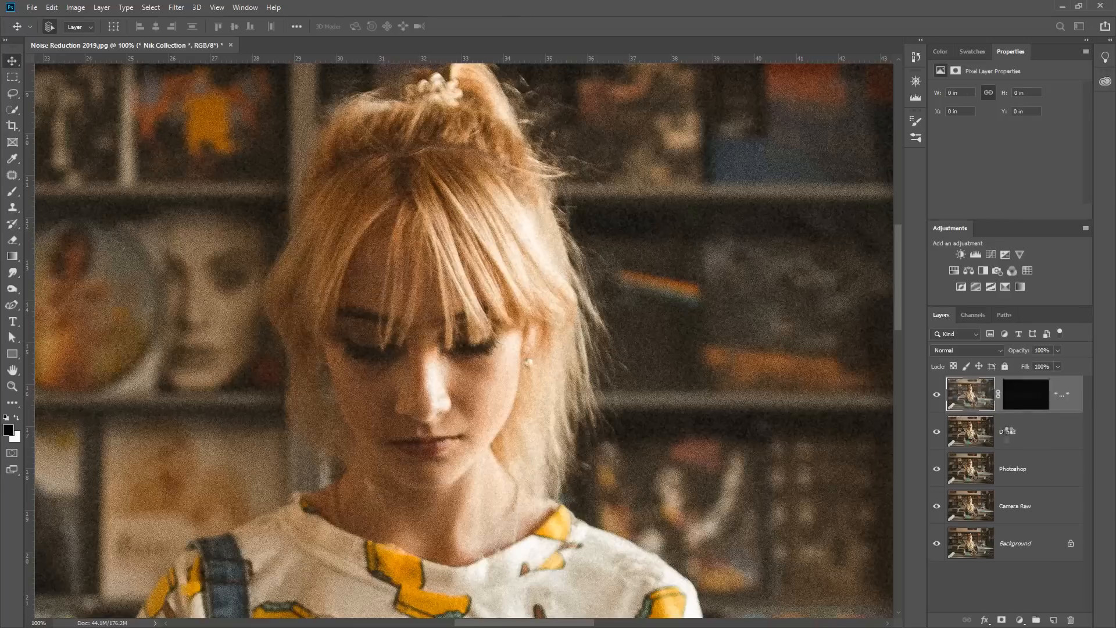
Delete the original Dfine2 layer beneath the new filtered Dfine 2 layer
{"action": "left_click", "coordinate": [1049, 448]}
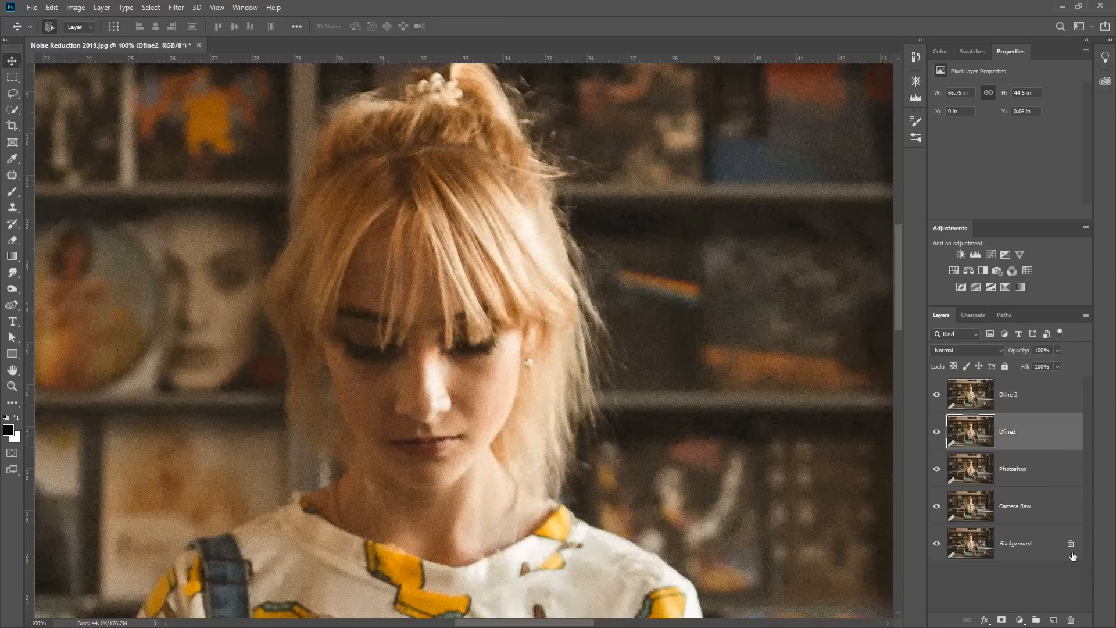
{"action": "left_click", "coordinate": [1072, 620]}
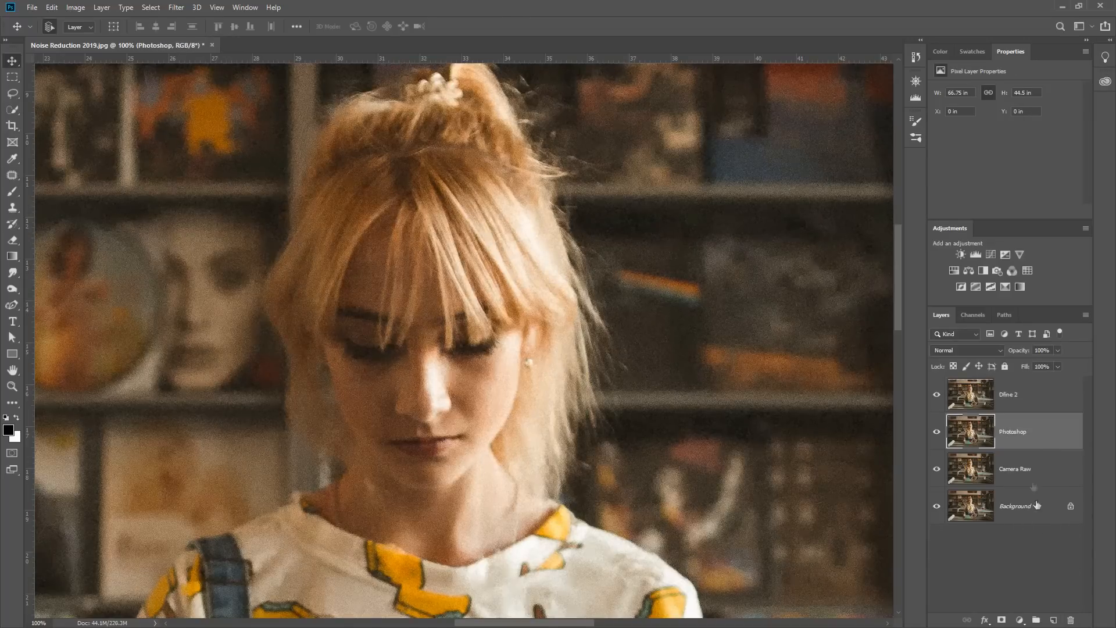
Toggle the Dfine 2 layer off and on to compare its noise with the Photoshop layer at 100% zoom
{"action": "left_click", "coordinate": [936, 394]}
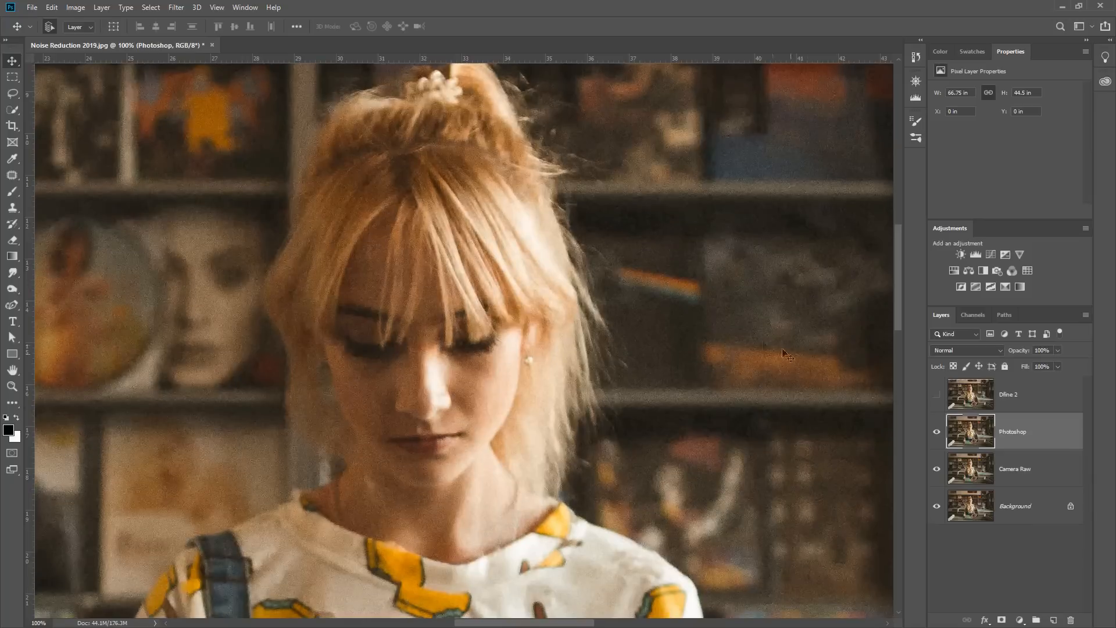
{"action": "key", "text": "ctrl"}
{"action": "left_click", "coordinate": [936, 395]}
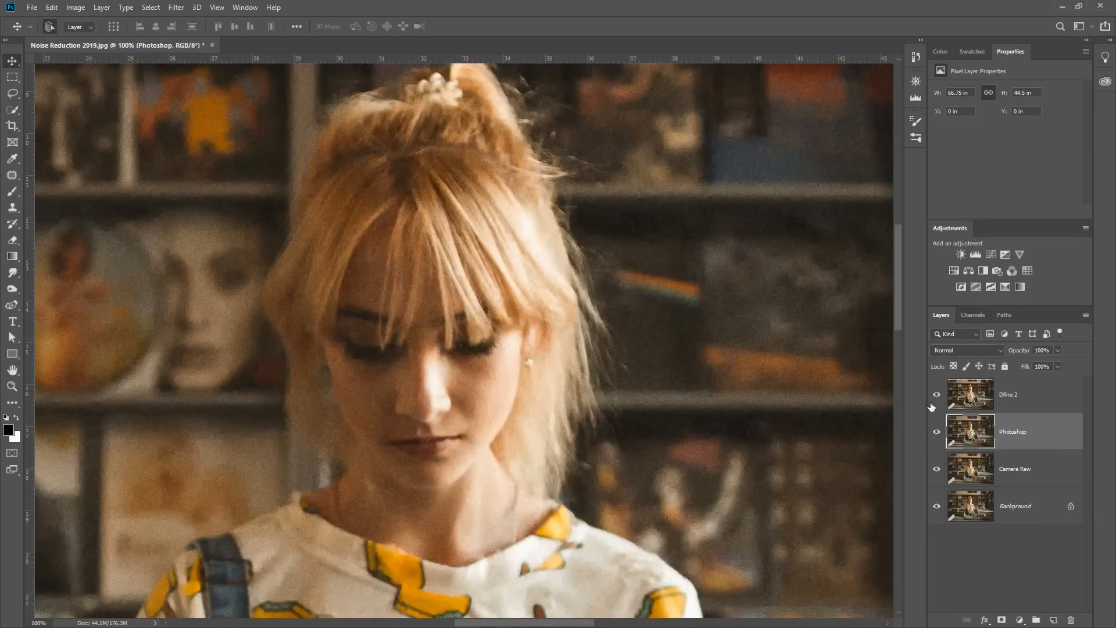
{"action": "left_click", "coordinate": [936, 395]}
{"action": "left_click", "coordinate": [936, 395]}
{"action": "left_click", "coordinate": [936, 395]}
{"action": "left_click", "coordinate": [937, 395]}
{"action": "left_click", "coordinate": [937, 395]}
Compare the Dfine 2 and Photoshop layers close up on the face at about 177% zoom, leaving Dfine 2 hidden
{"action": "scroll", "coordinate": [506, 368], "scroll_direction": "up", "scroll_amount": 3}
{"action": "scroll", "coordinate": [506, 368], "scroll_direction": "up", "scroll_amount": 1}
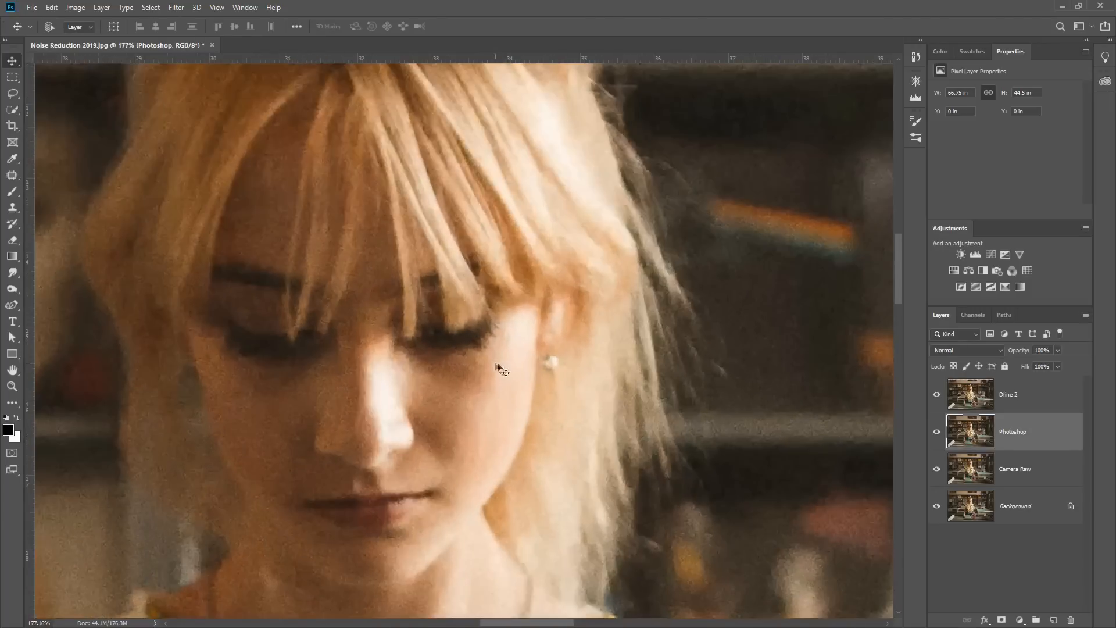
{"action": "left_click", "coordinate": [932, 396]}
{"action": "left_click", "coordinate": [932, 397]}
{"action": "left_click", "coordinate": [932, 397]}
{"action": "left_click", "coordinate": [935, 395]}
{"action": "left_click", "coordinate": [937, 396]}
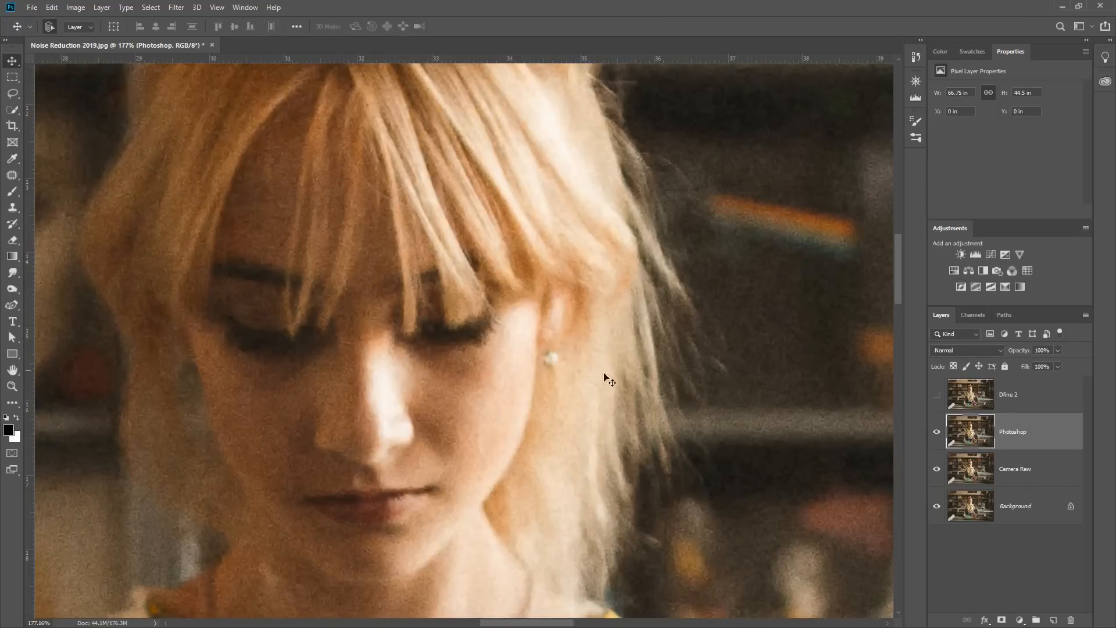
Hide the Photoshop layer, compare Dfine 2 with Camera Raw around the face by toggling Dfine 2, and make all layers visible again
{"action": "left_click", "coordinate": [936, 437]}
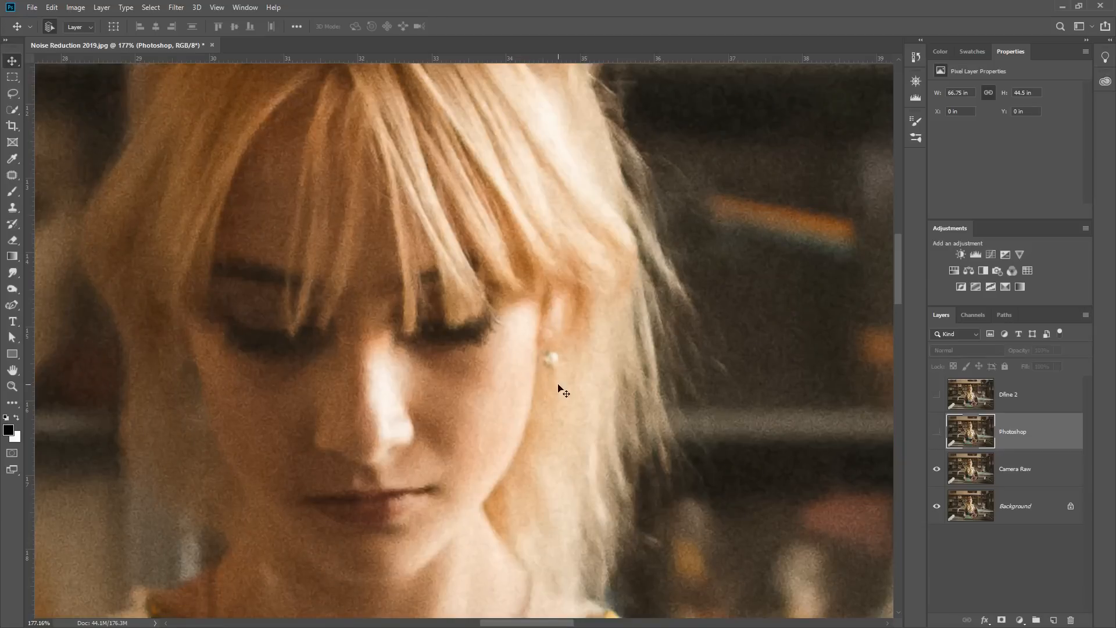
{"action": "scroll", "coordinate": [565, 388], "scroll_direction": "down", "scroll_amount": 1}
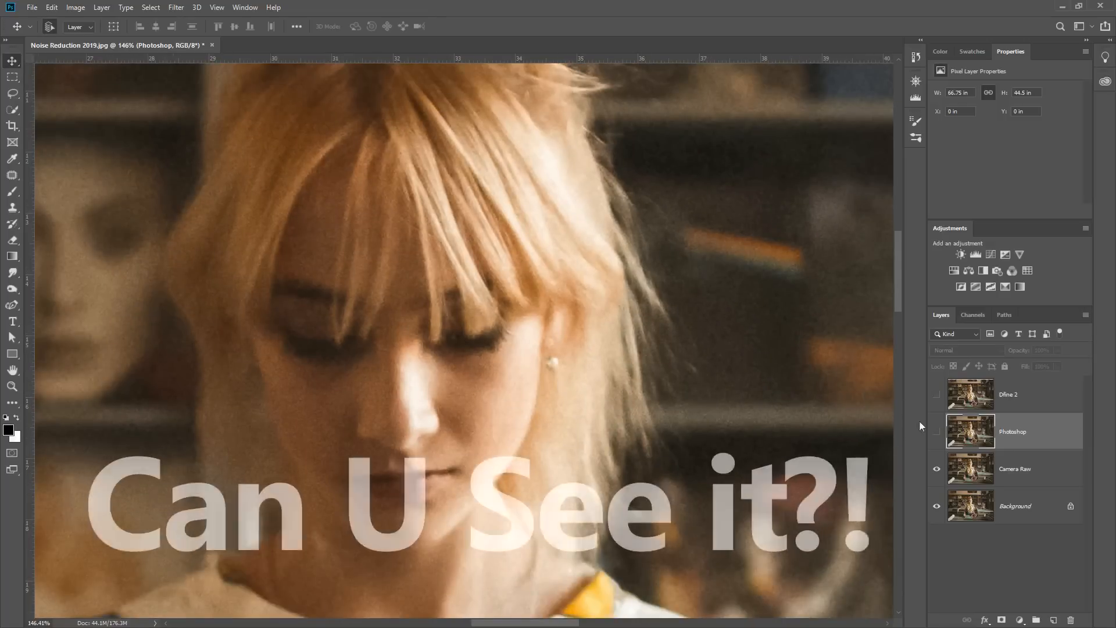
{"action": "left_click", "coordinate": [936, 395]}
{"action": "left_click", "coordinate": [937, 395]}
{"action": "left_click", "coordinate": [938, 396]}
{"action": "left_click", "coordinate": [936, 395]}
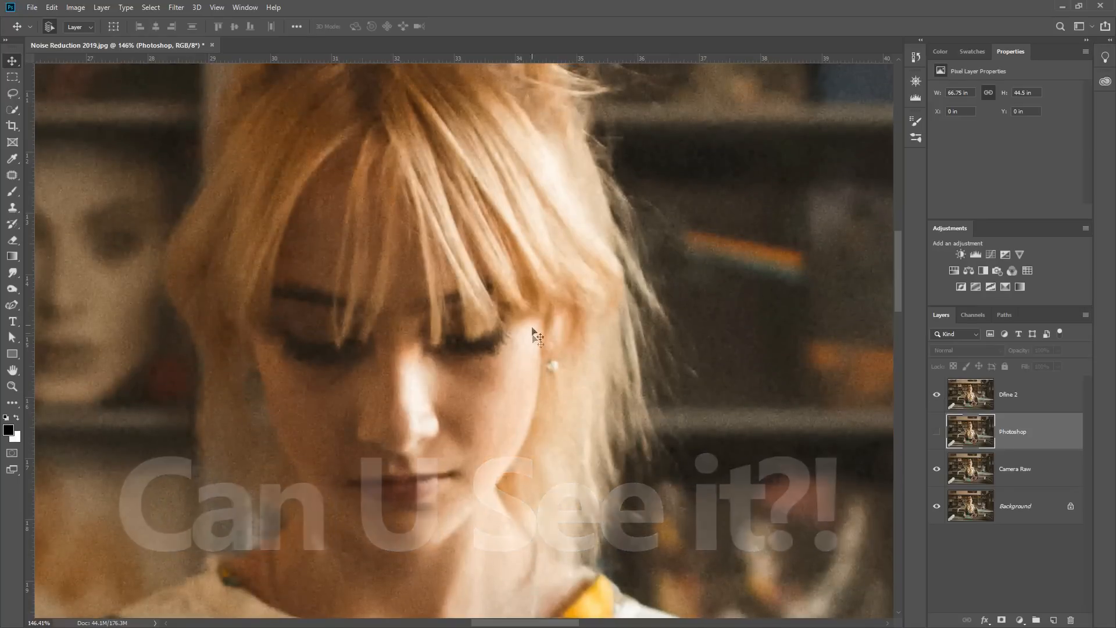
{"action": "left_click", "coordinate": [935, 399]}
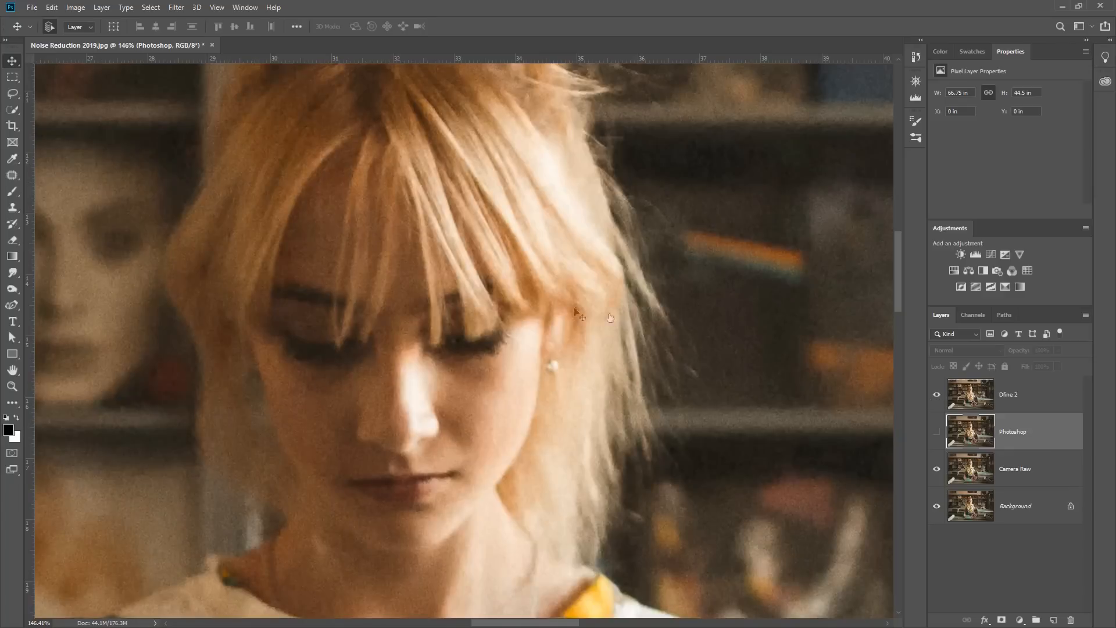
{"action": "left_click", "coordinate": [934, 396]}
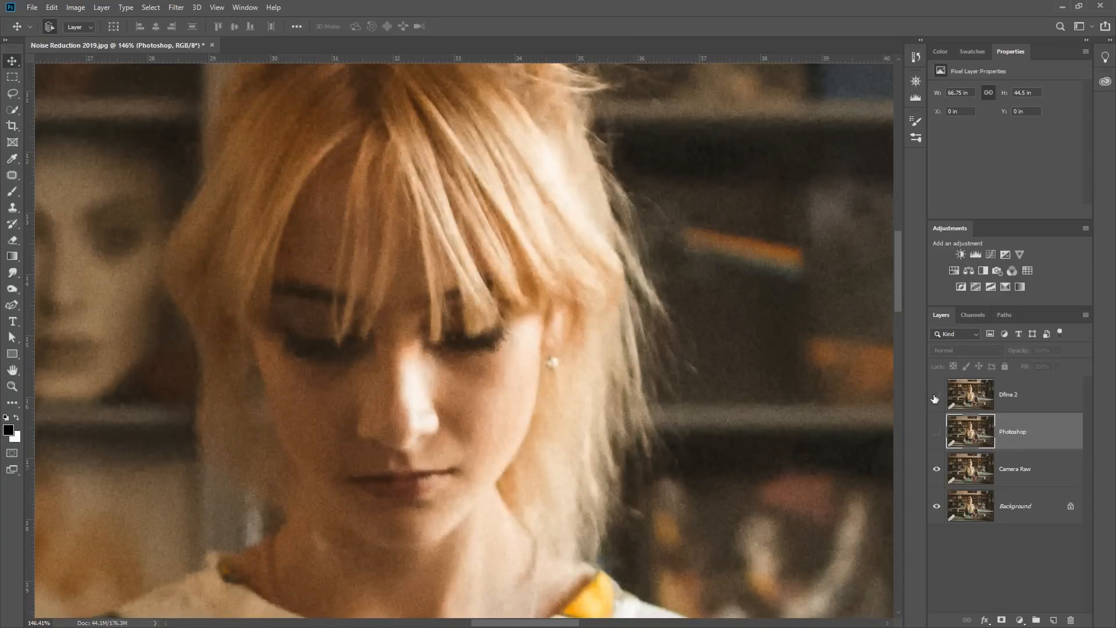
{"action": "left_click", "coordinate": [937, 395]}
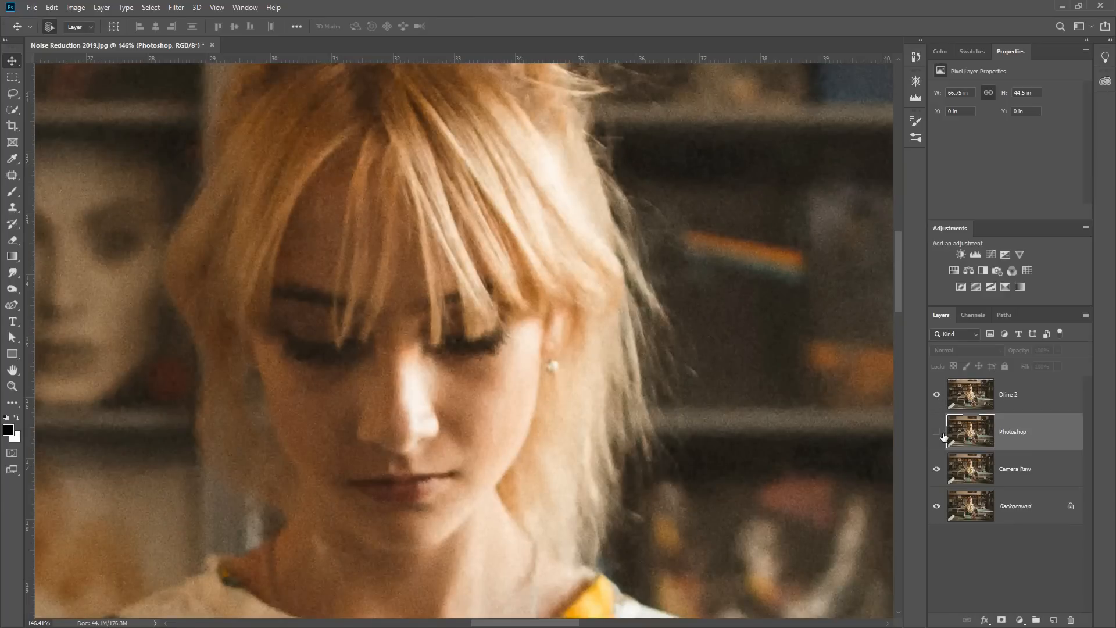
{"action": "left_click", "coordinate": [936, 436]}
{"action": "left_click", "coordinate": [936, 395]}
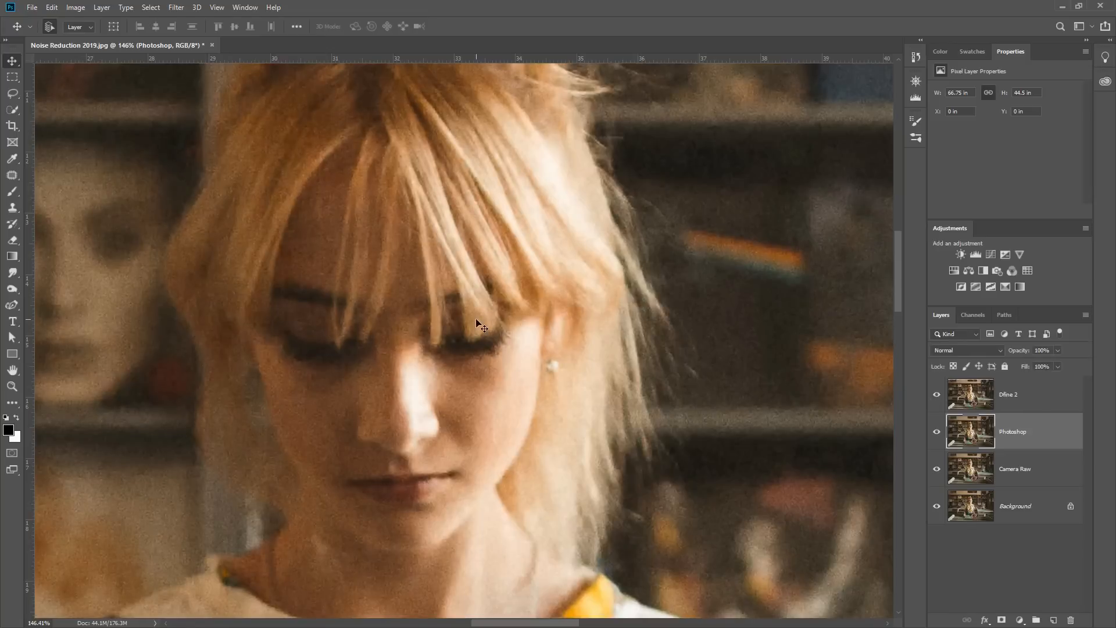